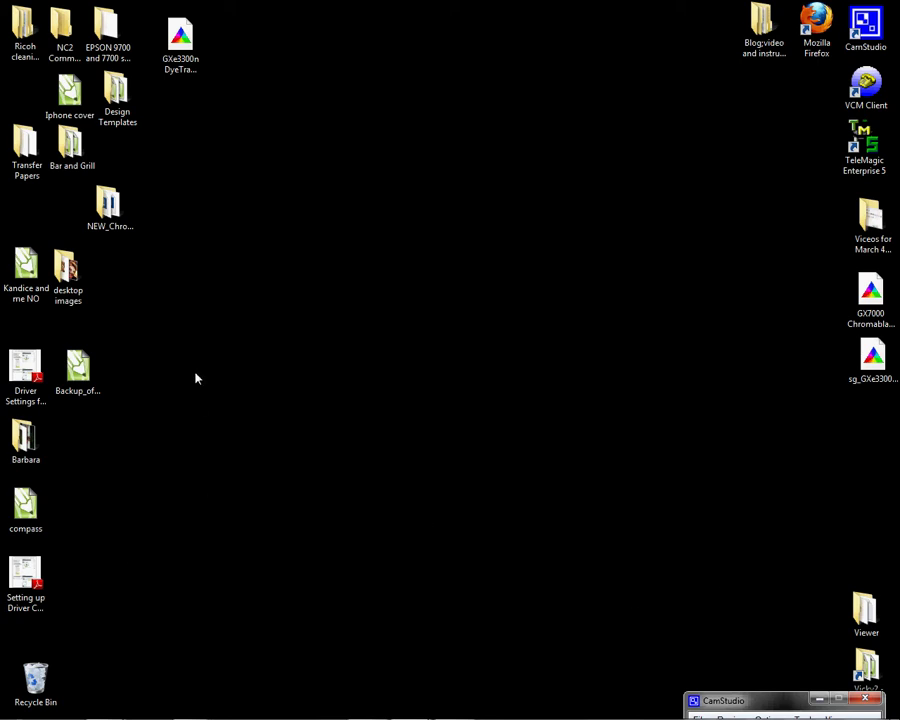
- Install the GXe3300n DyeTrans HiQuality ICC profile from the desktop
click(189, 66)
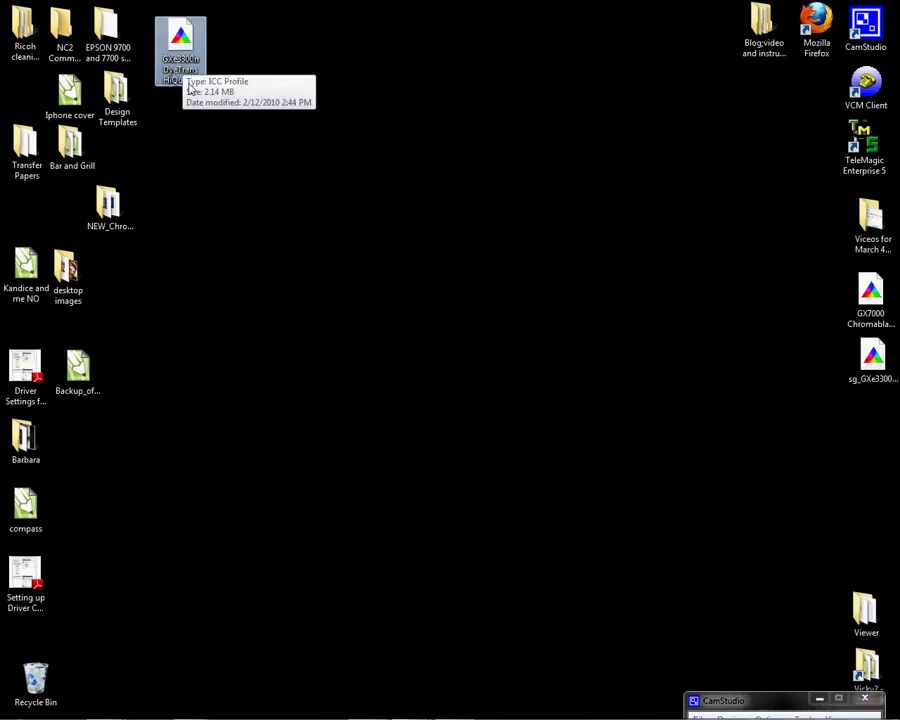
right_click(196, 73)
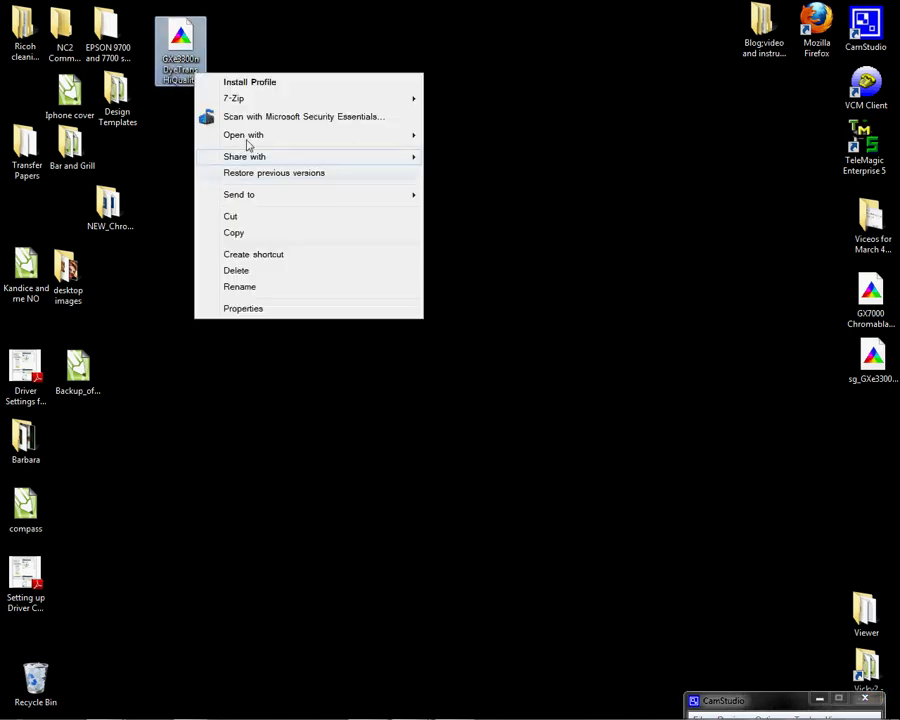
click(266, 84)
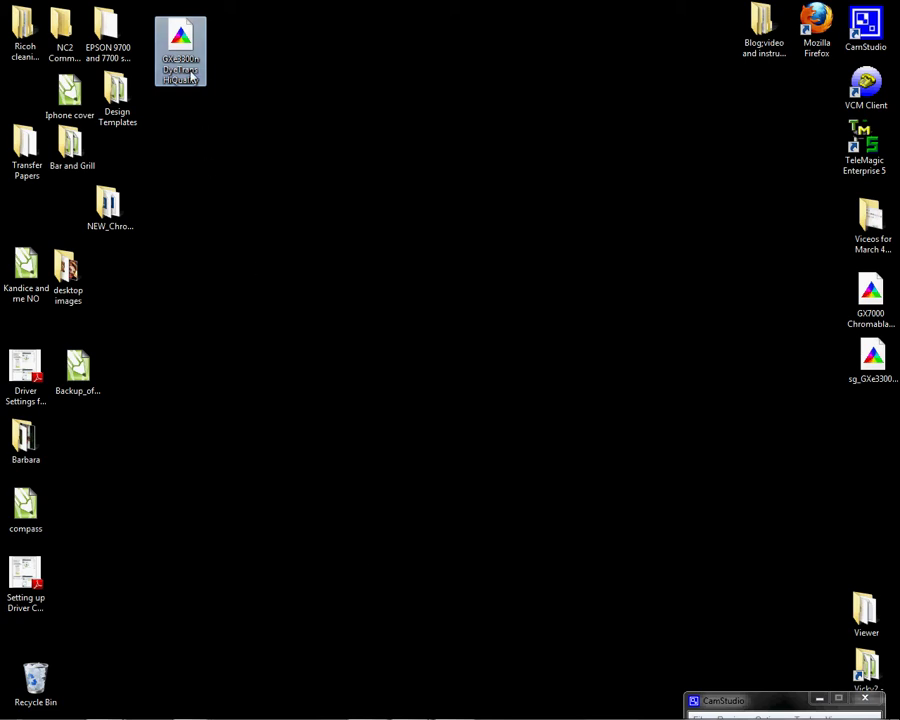
right_click(190, 70)
click(518, 72)
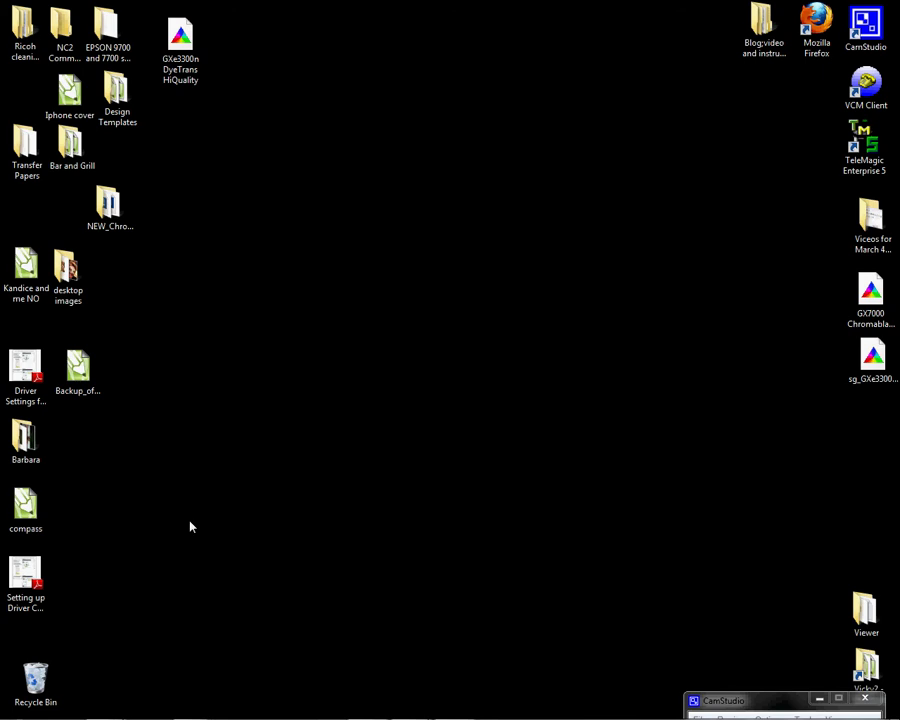
- Browse to the Windows\System32 folder on Local Disk (C:)
mouse_move(45, 712)
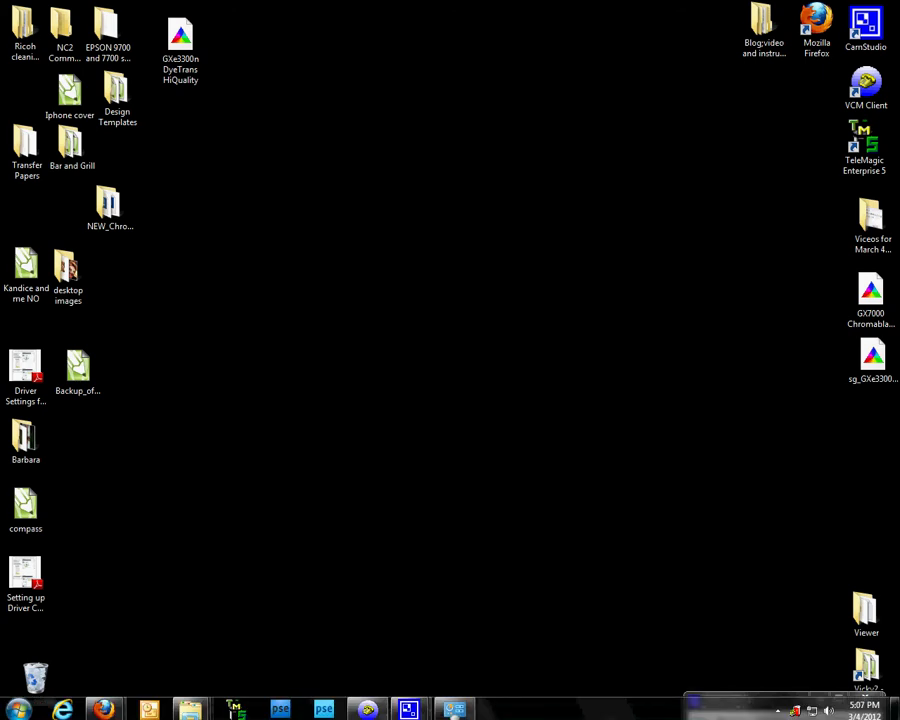
click(20, 706)
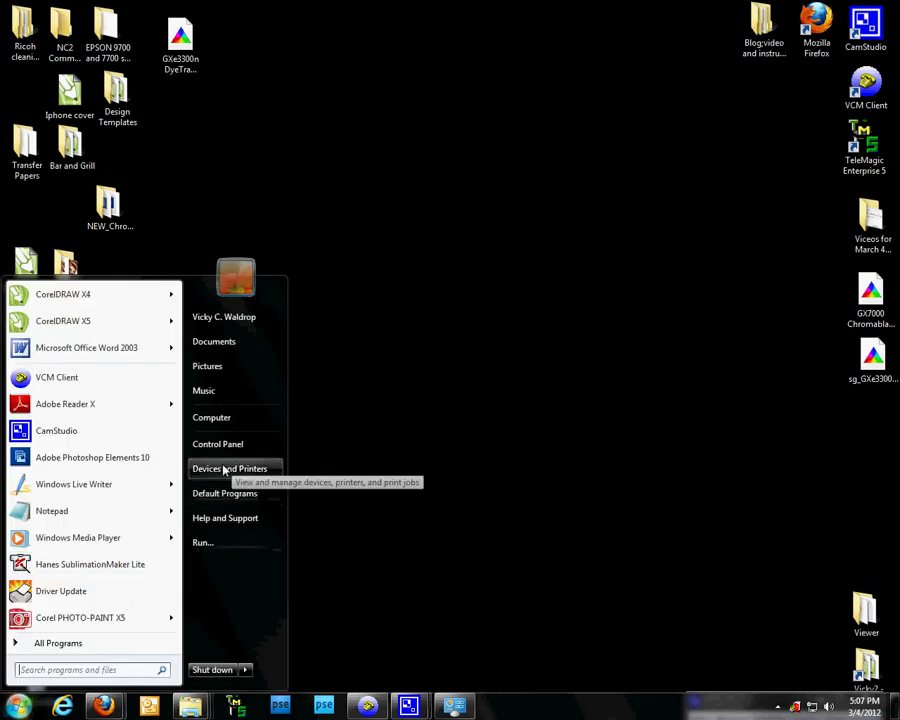
click(232, 420)
double_click(235, 121)
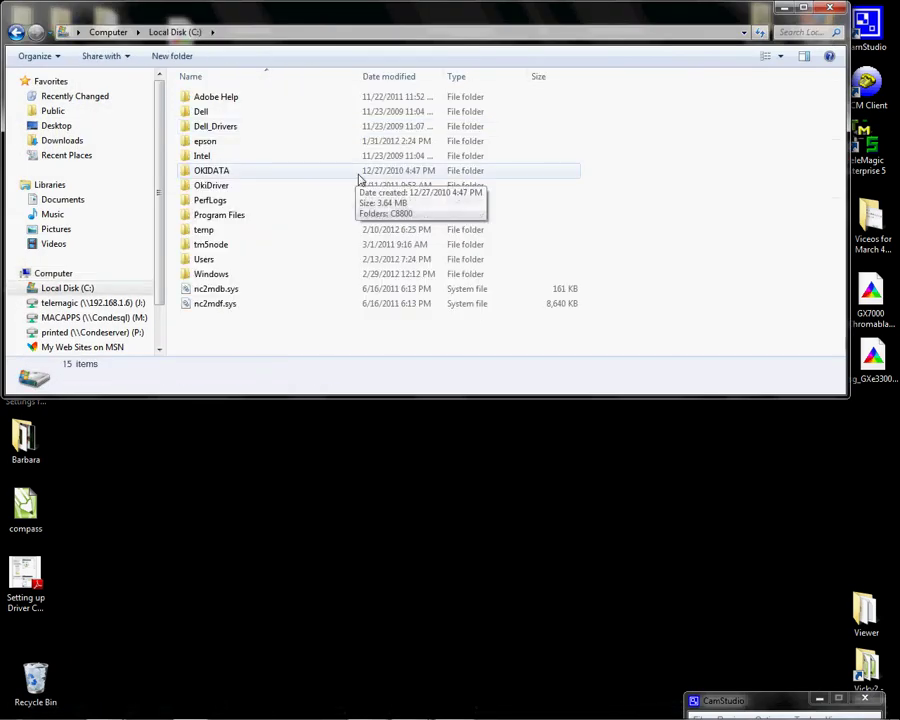
click(213, 275)
double_click(213, 275)
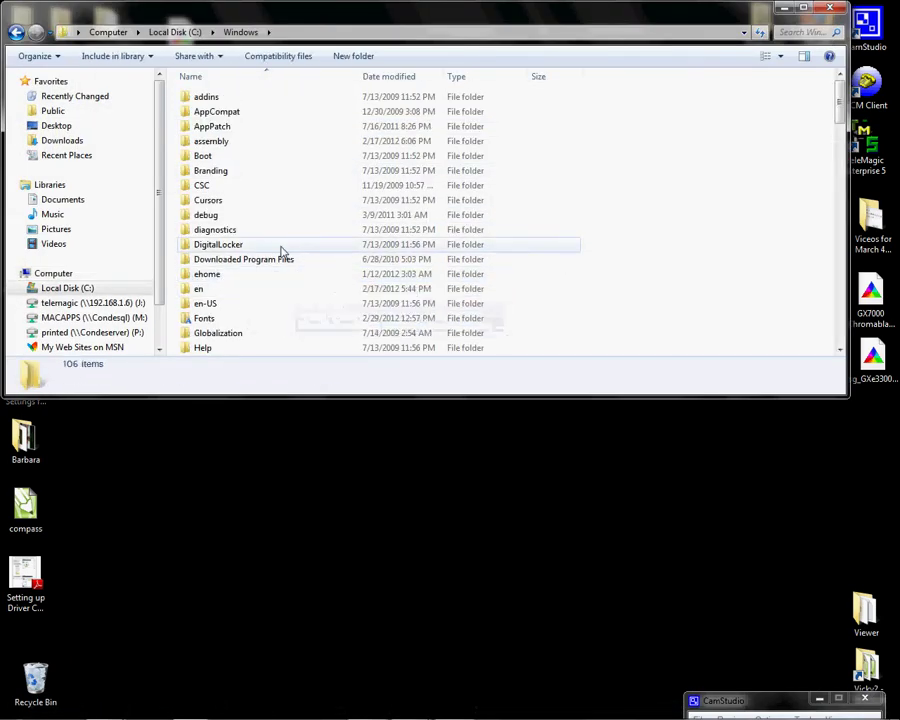
scroll(262, 259, down, 5)
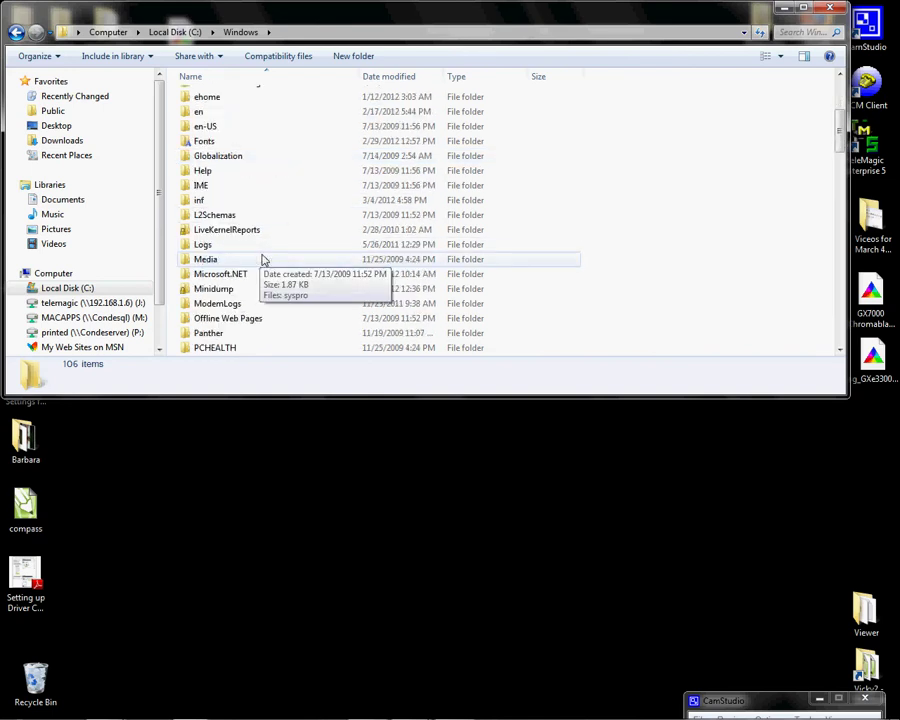
scroll(262, 259, down, 6)
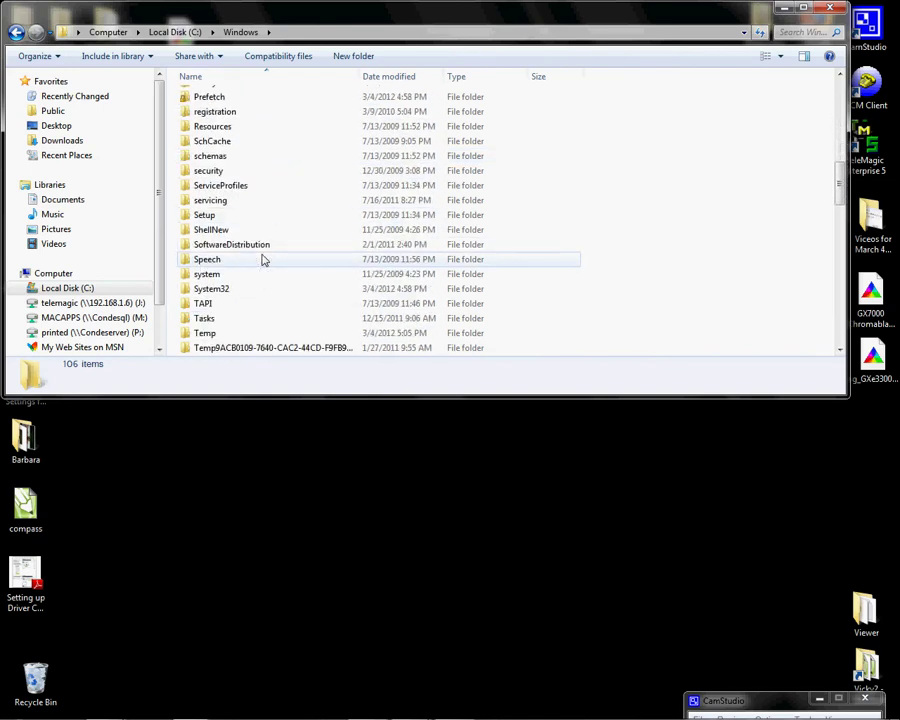
double_click(224, 288)
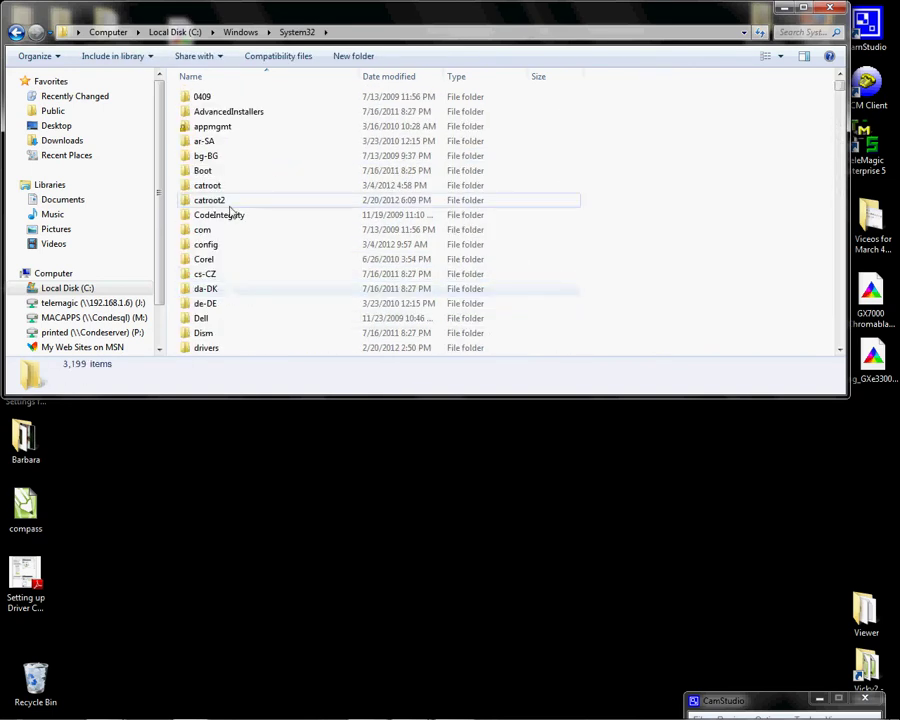
- Open the spool\drivers\color folder inside System32 to view the installed colour profiles
scroll(230, 288, down, 4)
scroll(230, 288, down, 12)
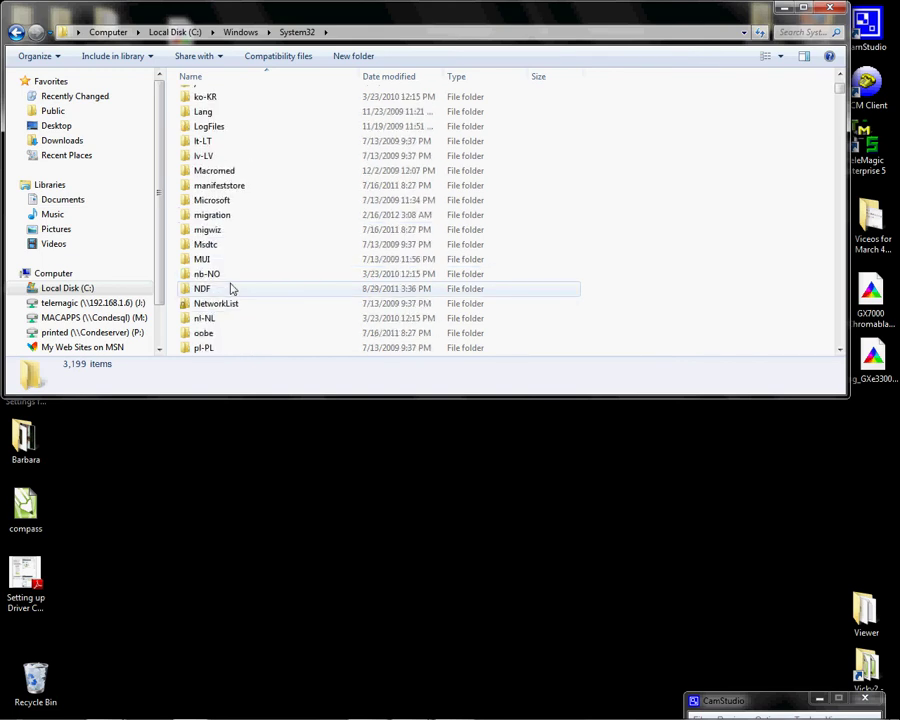
scroll(231, 291, down, 2)
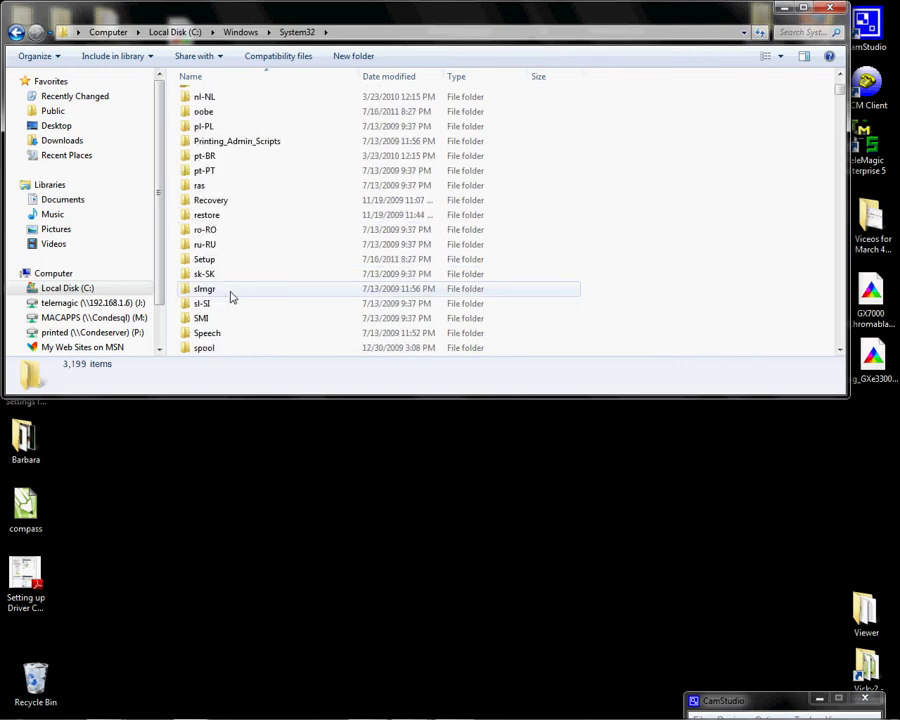
double_click(215, 347)
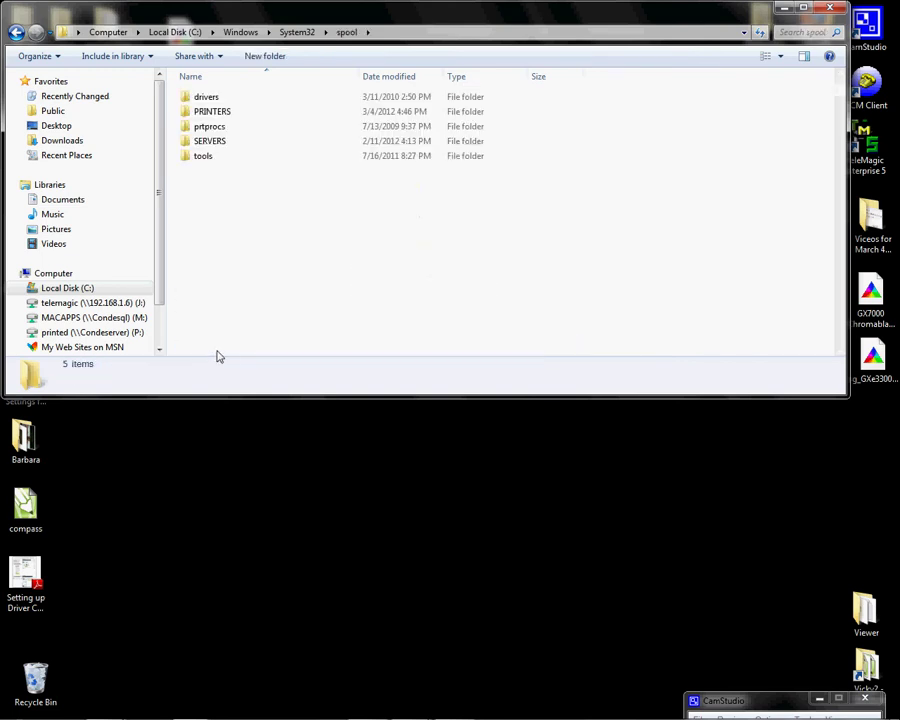
click(217, 100)
double_click(218, 100)
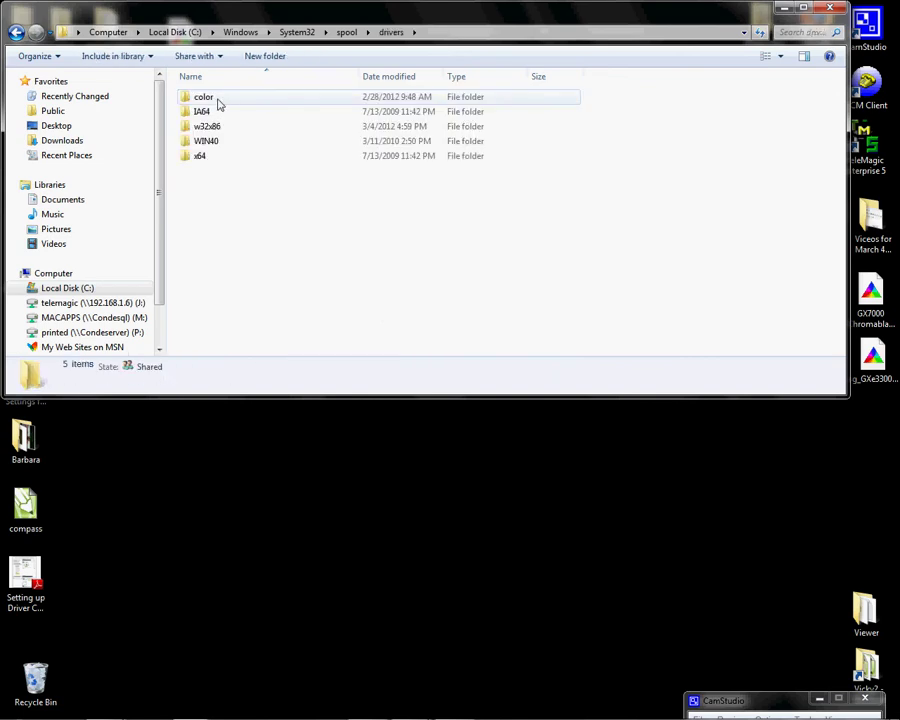
double_click(218, 100)
- Uncover the GXe3300n DyeTrans HiQuality profile on the desktop, shift its icon slightly, and close the color folder
drag(325, 16, 355, 190)
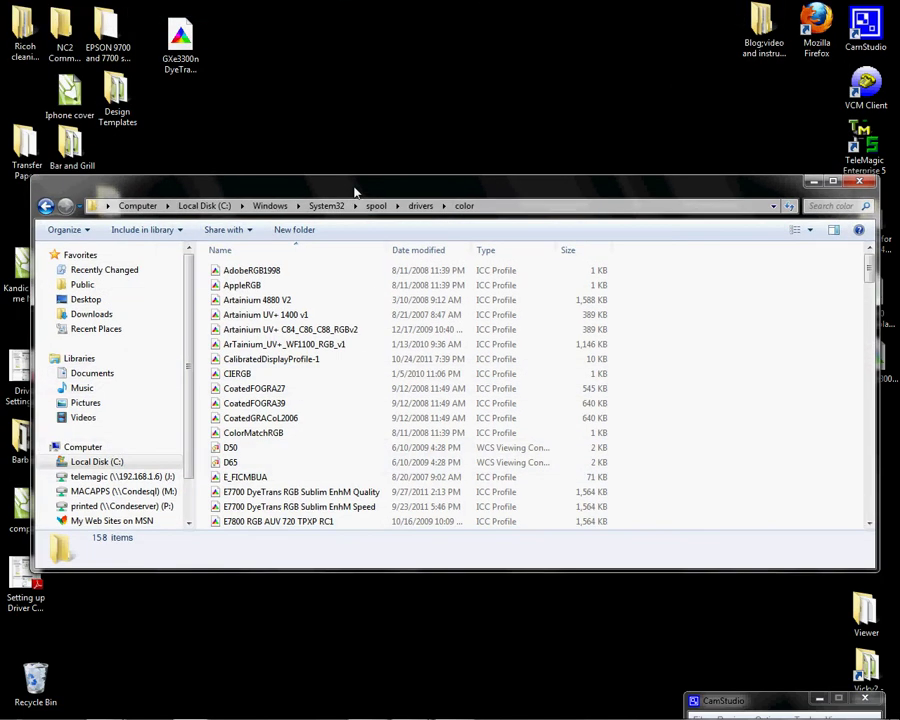
drag(180, 42, 208, 92)
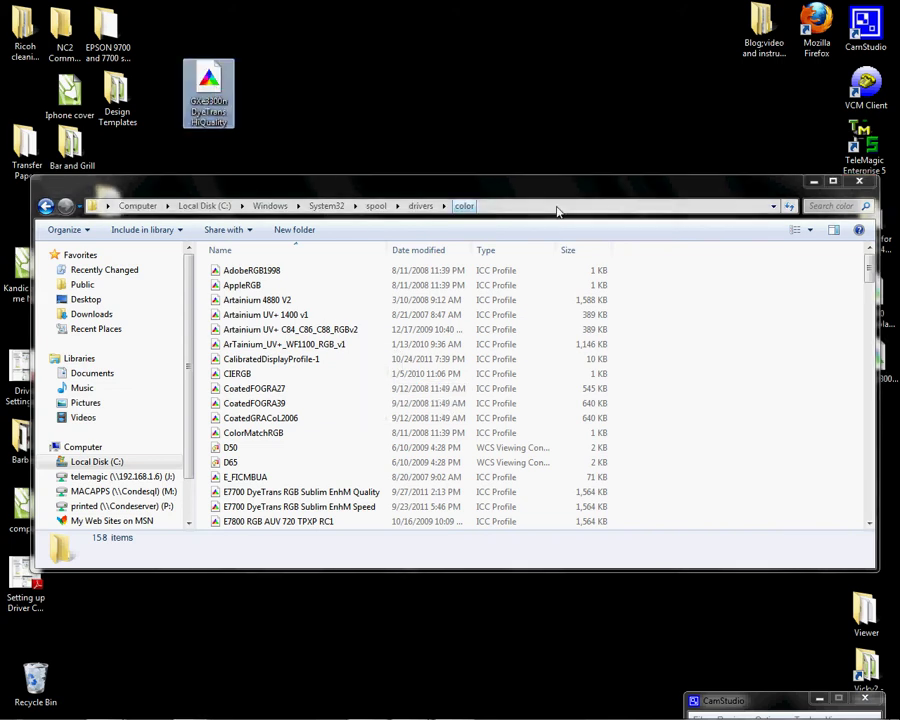
click(861, 183)
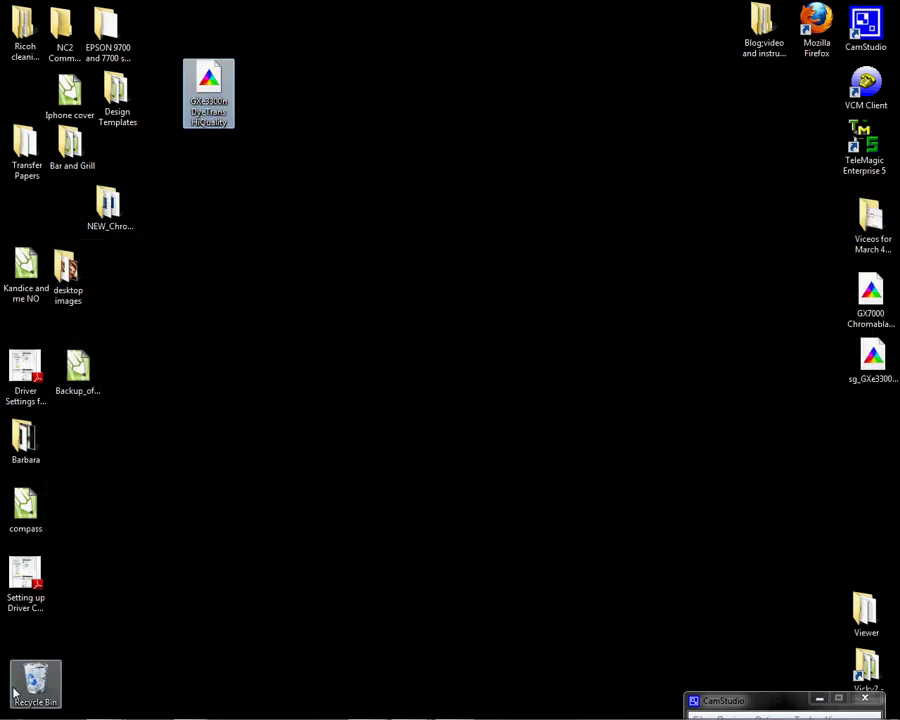
- Switch to Firefox and open the PC Drivers list in the Ricoh section of Condé's support site
mouse_move(25, 712)
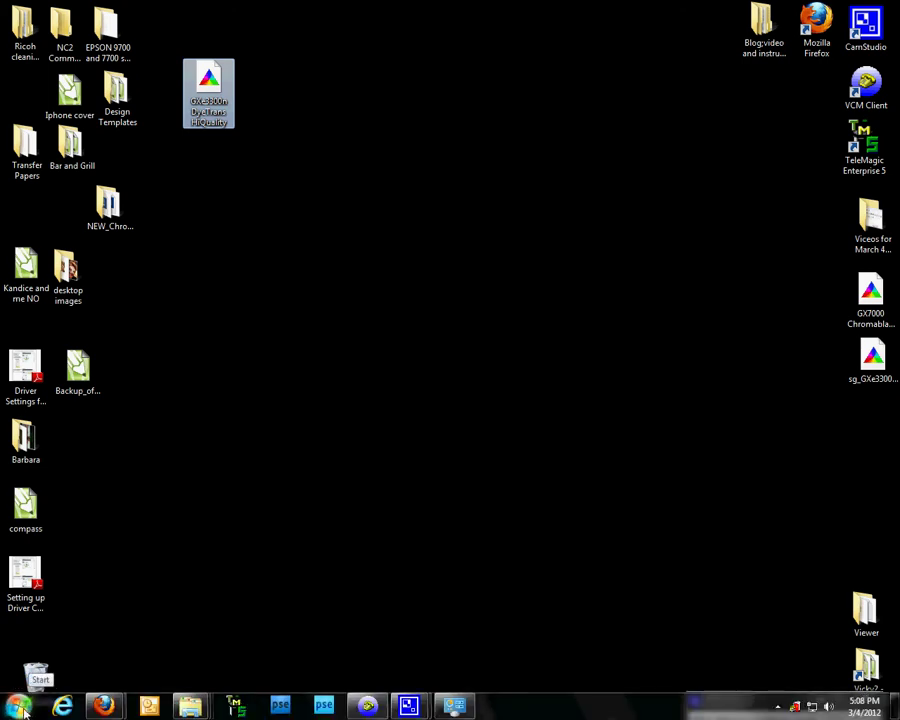
mouse_move(118, 712)
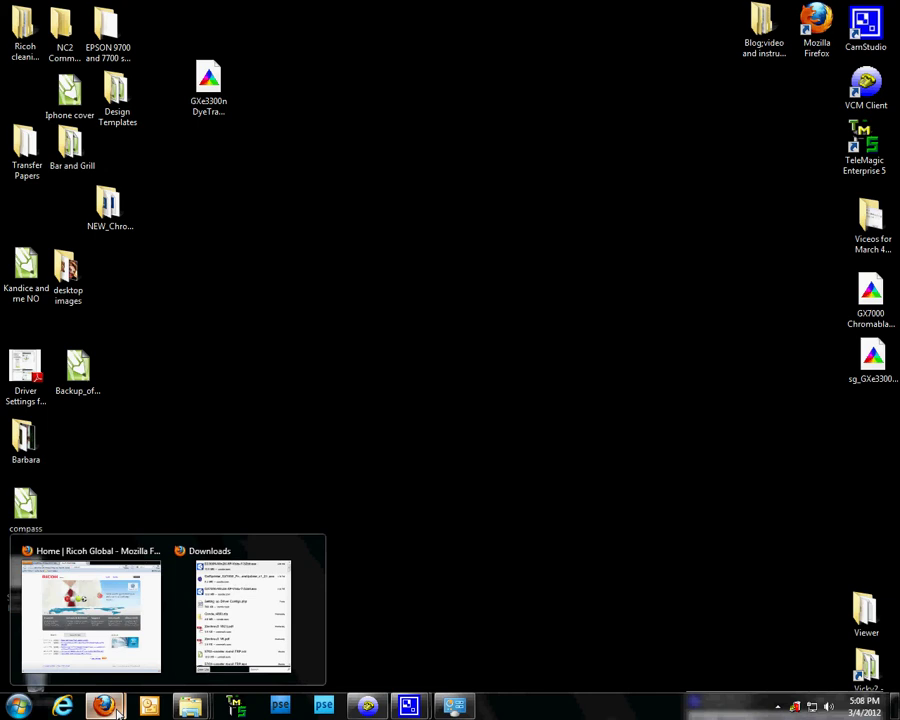
click(125, 545)
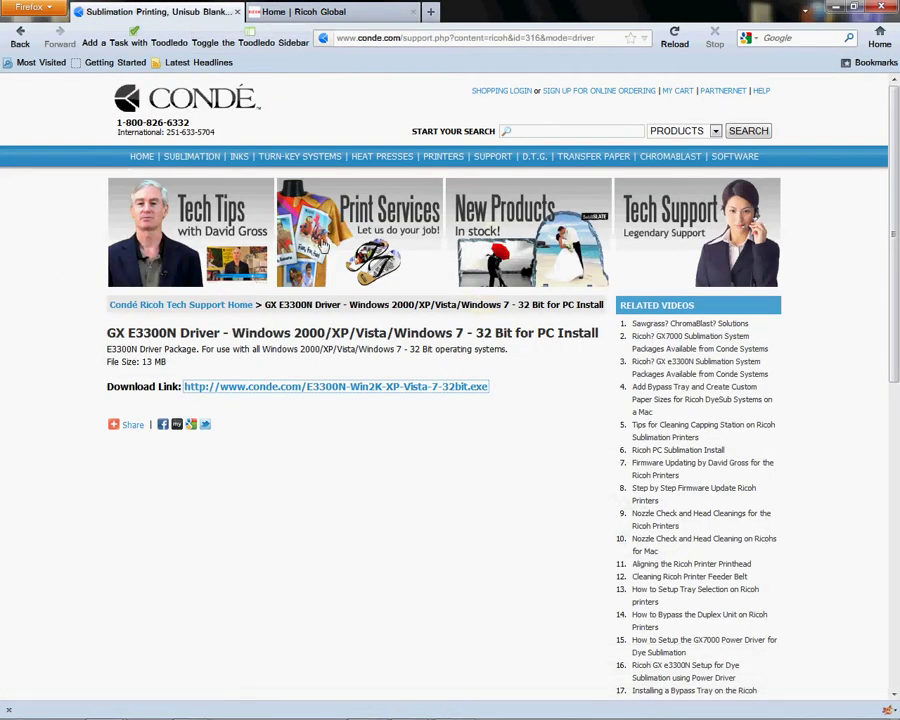
click(492, 157)
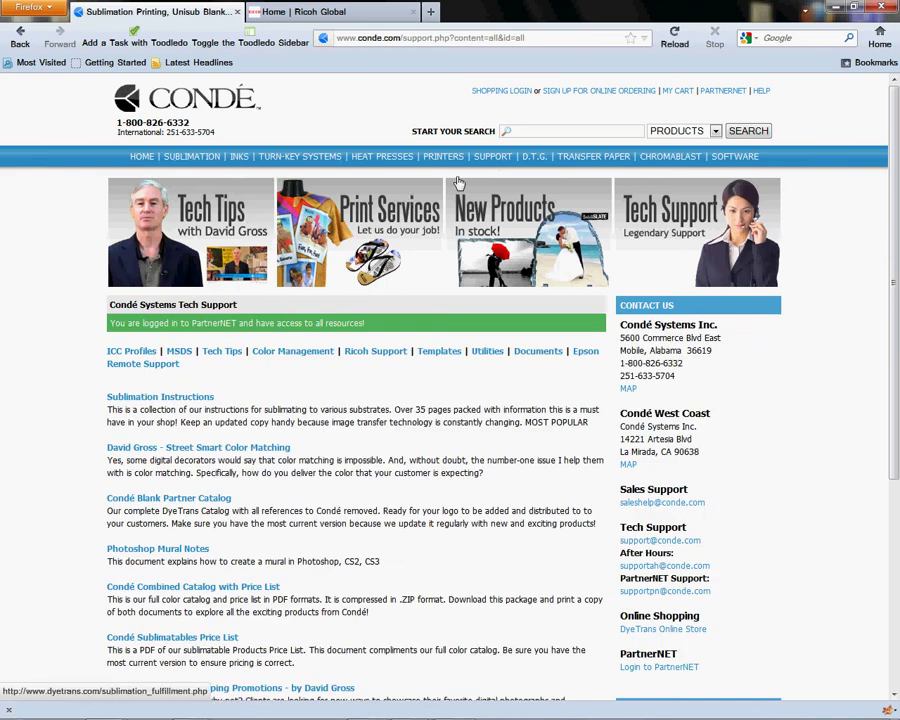
click(372, 354)
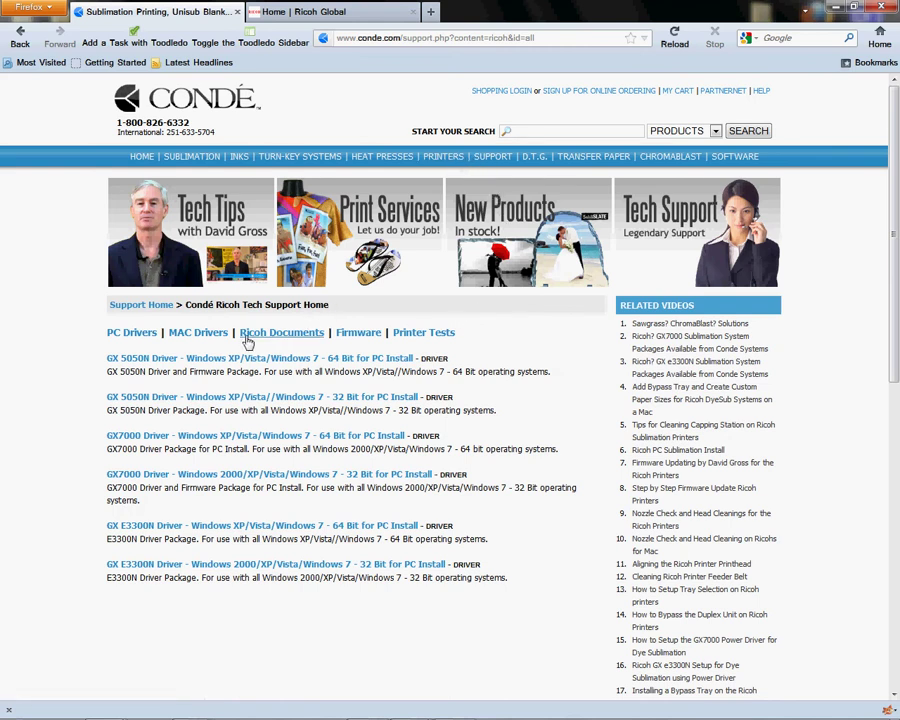
click(131, 336)
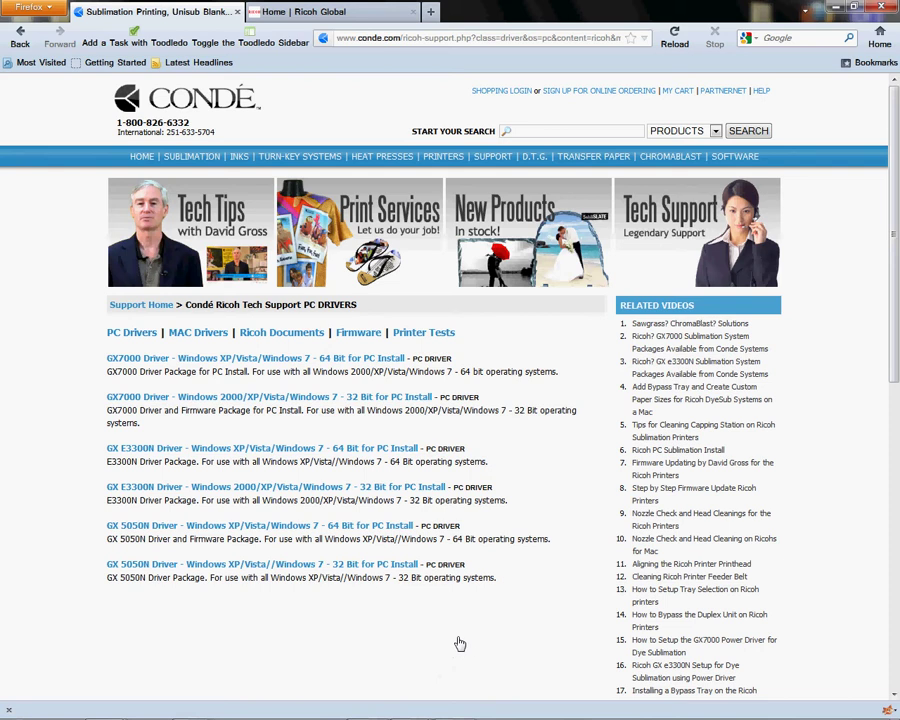
- Check the computer's system type in its system properties and close the information window
click(24, 706)
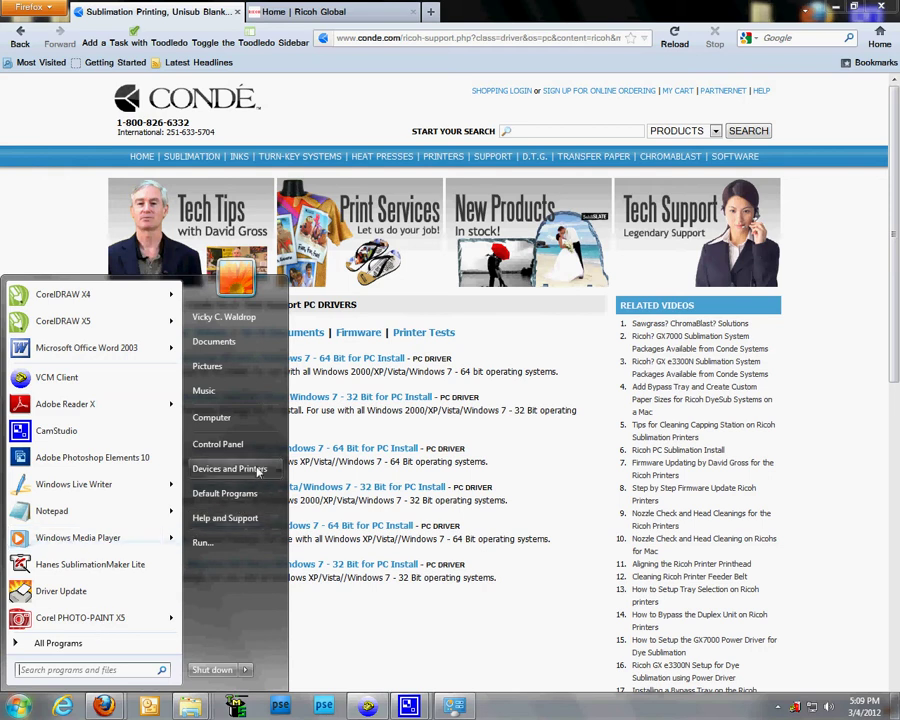
right_click(240, 420)
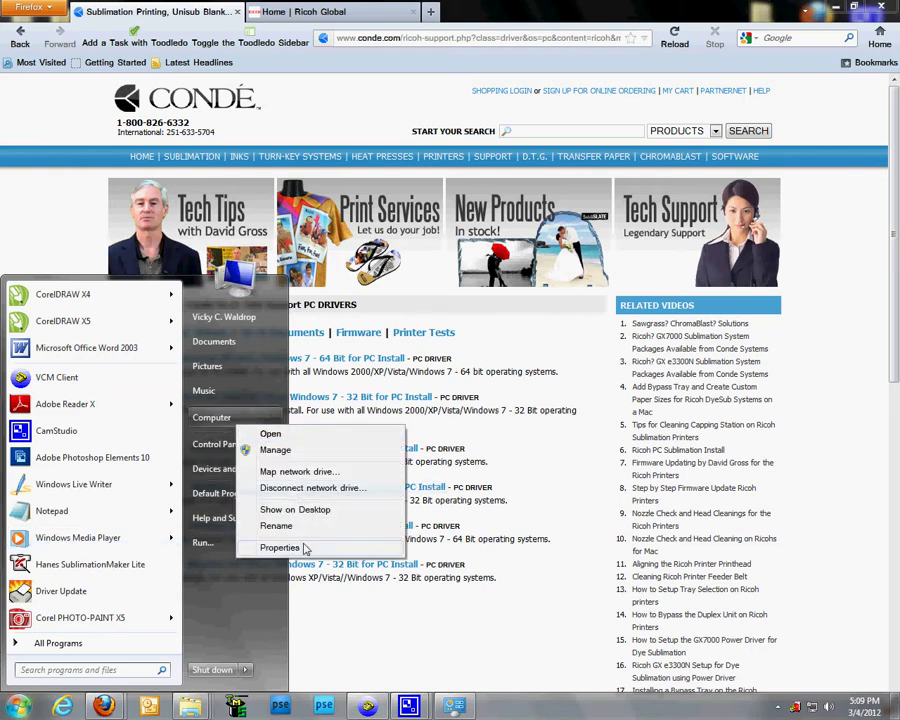
click(300, 545)
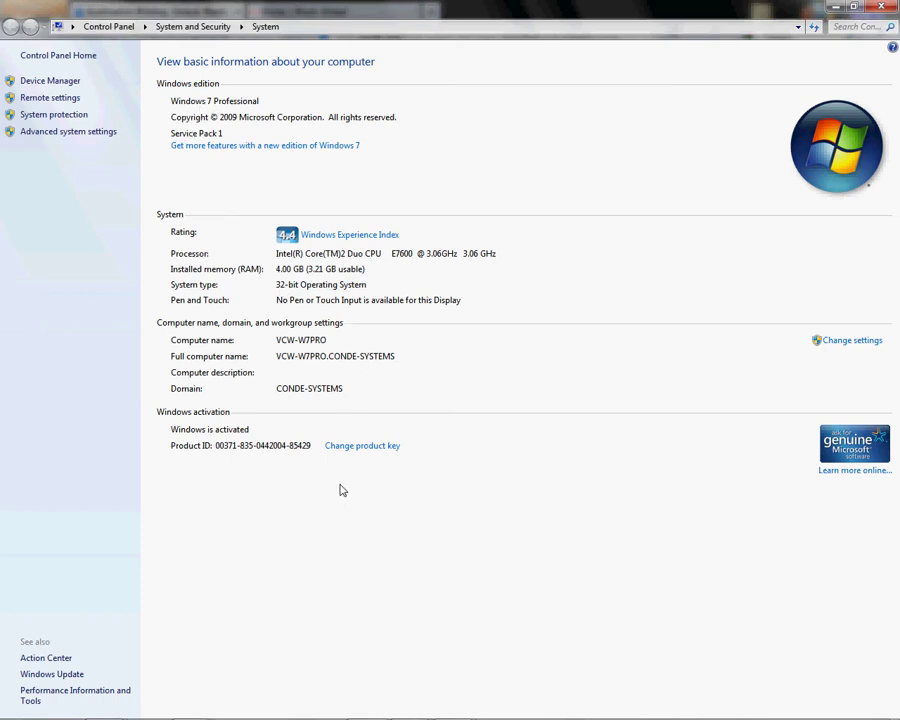
click(883, 8)
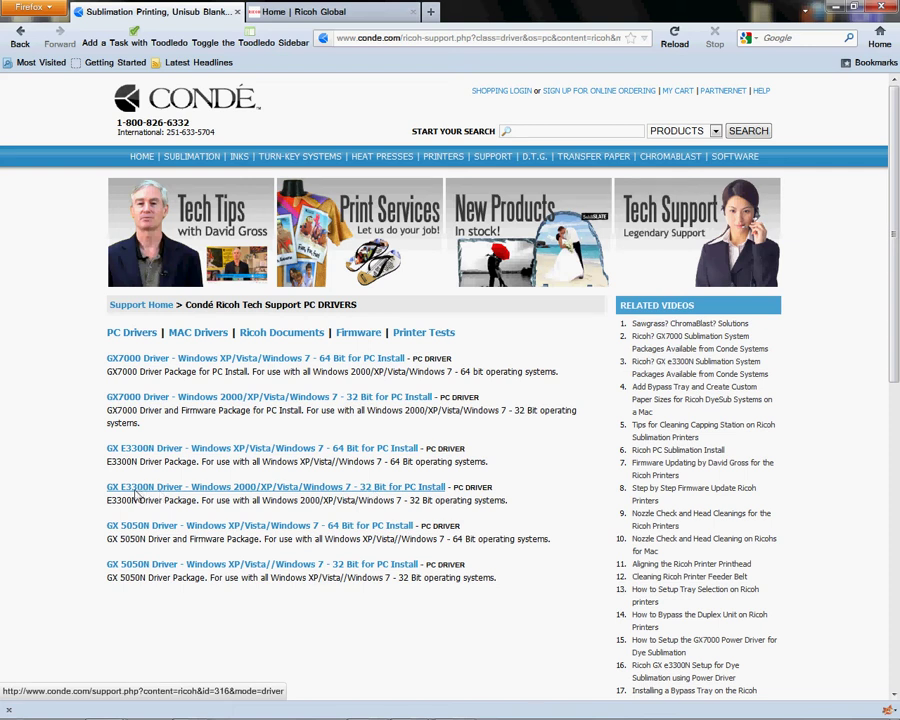
- Download and save the 32-bit GX E3300N driver for Windows 2000/XP/Vista/Windows 7
click(325, 489)
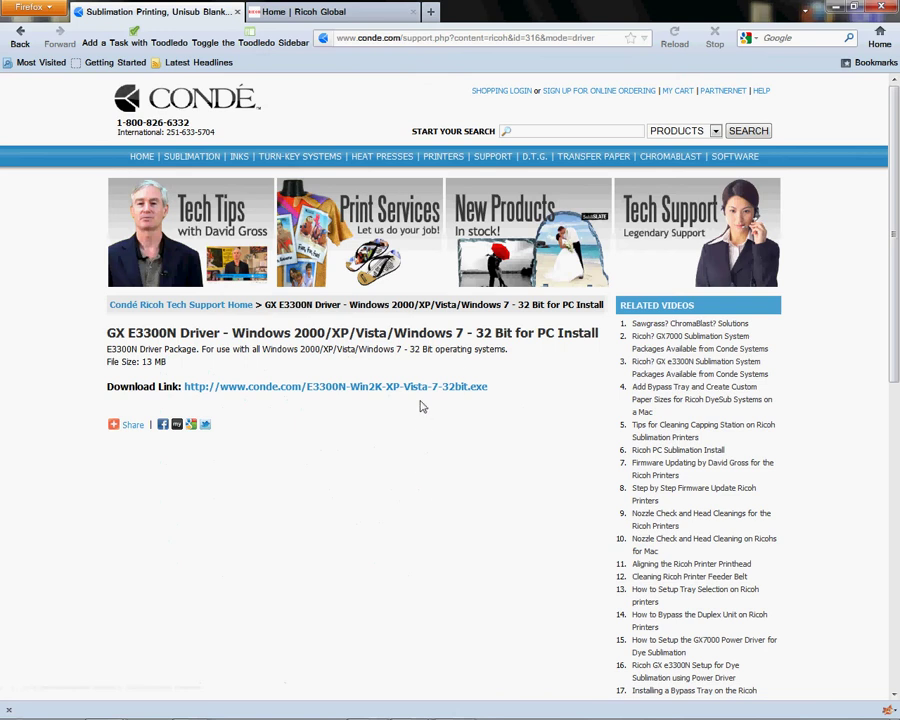
click(408, 396)
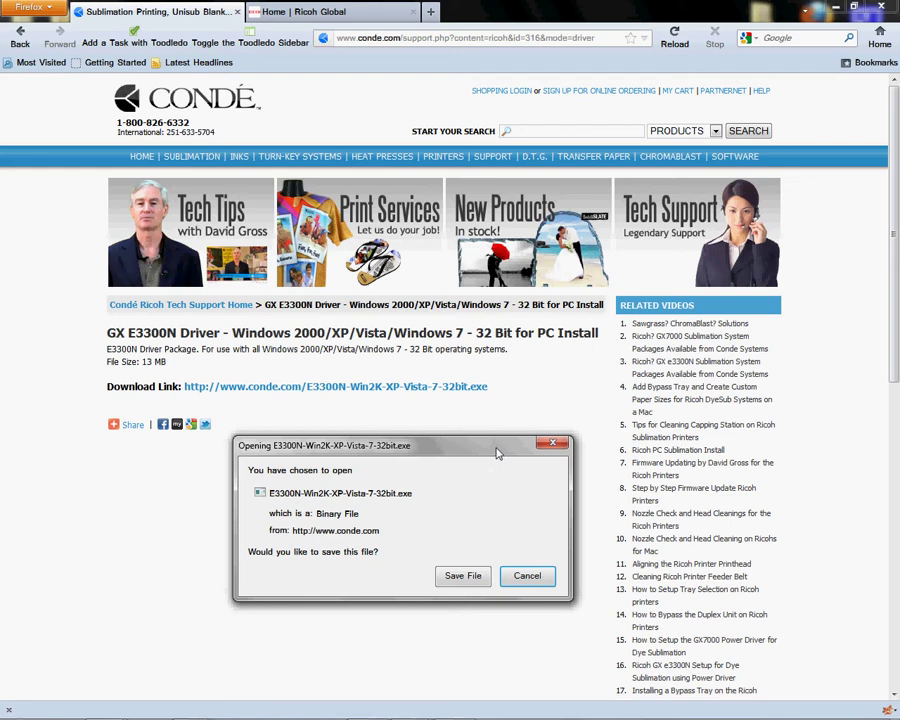
click(463, 576)
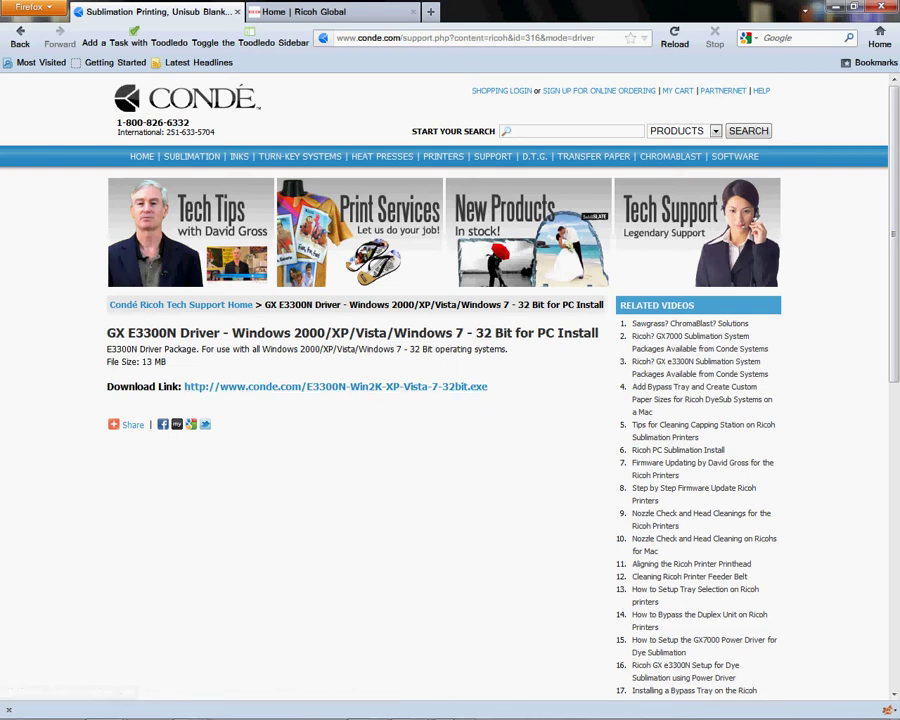
- Run the downloaded E3300N-Win2K-XP-Vista-7-32bit(1).exe from the Firefox downloads and allow the unverified software to start
mouse_move(105, 708)
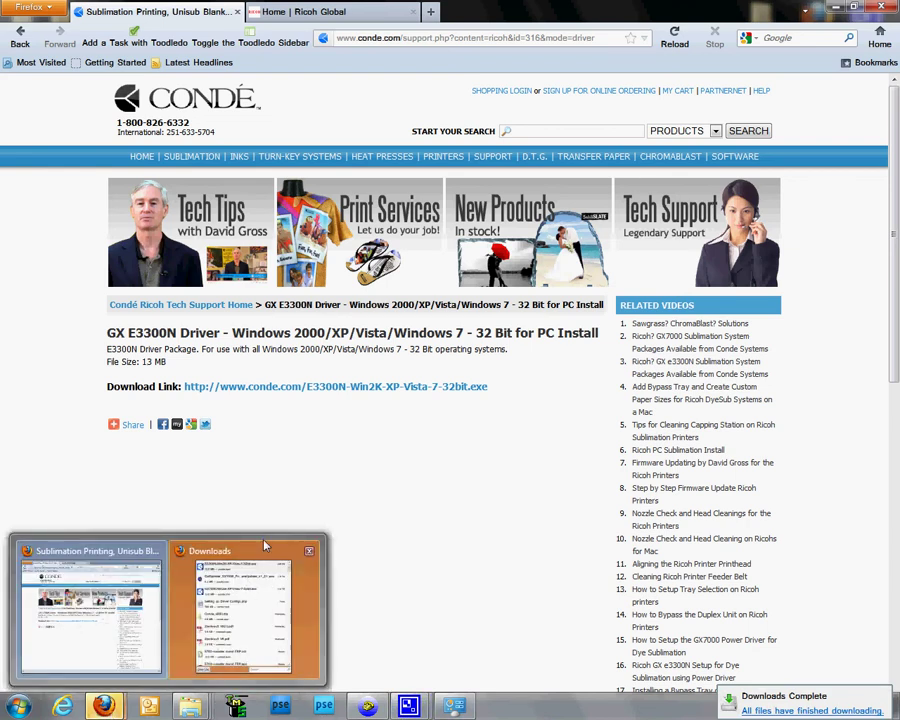
click(265, 545)
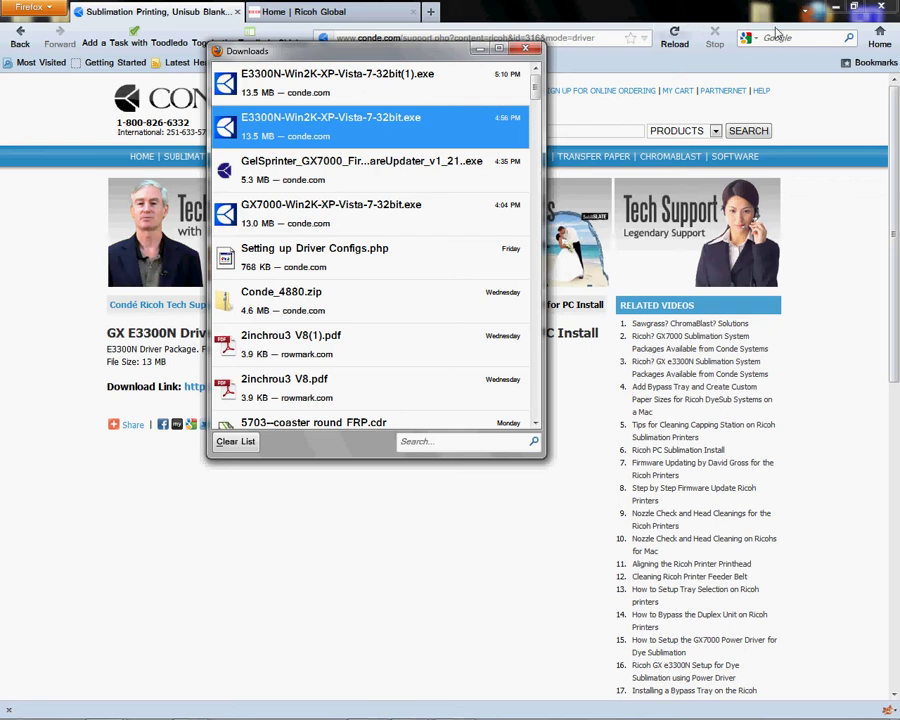
double_click(365, 92)
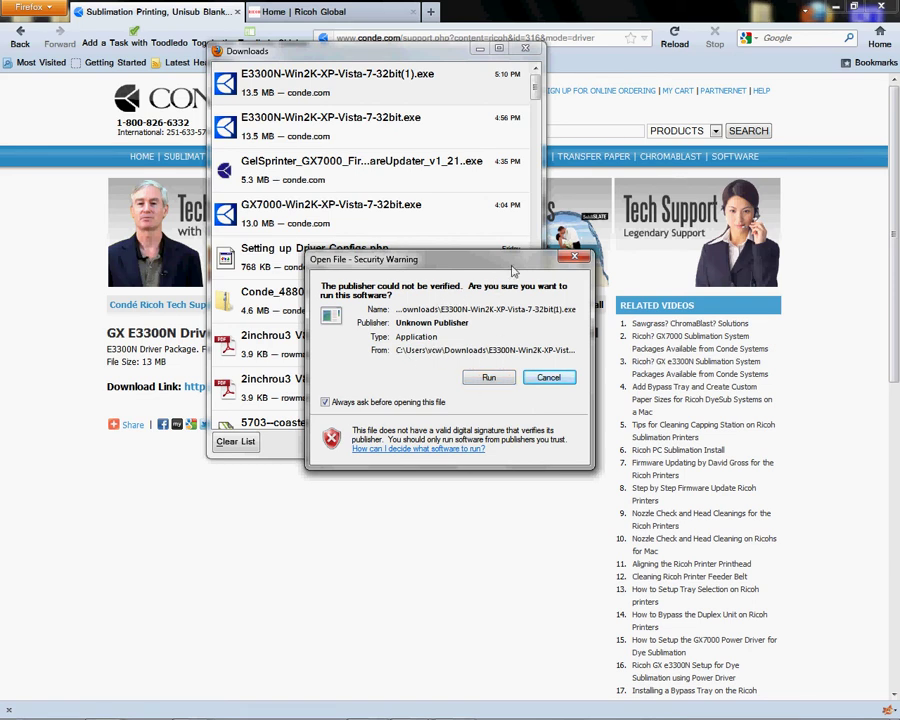
click(489, 378)
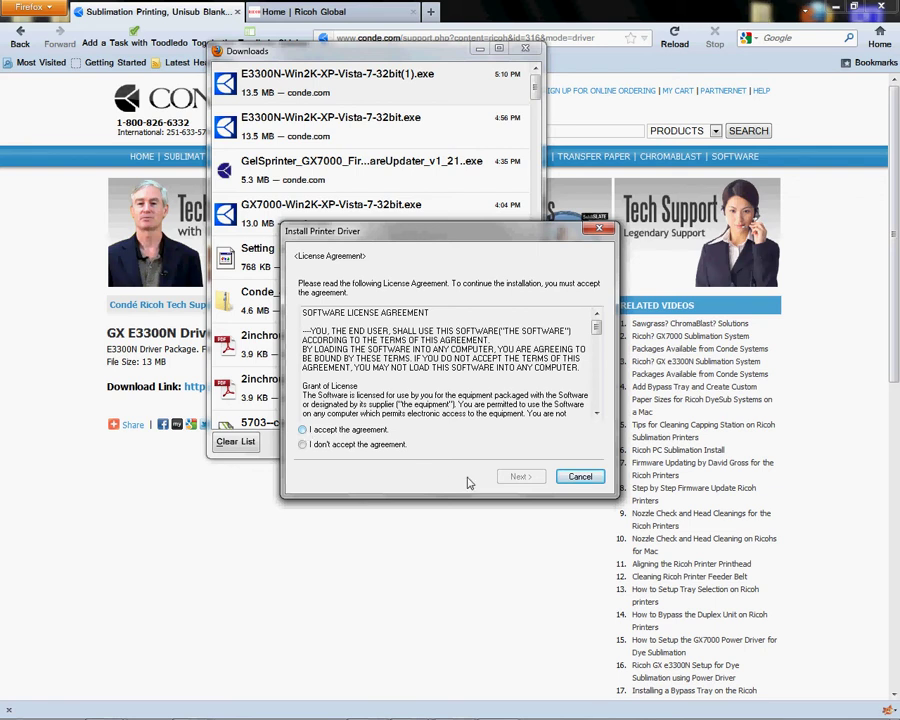
click(302, 430)
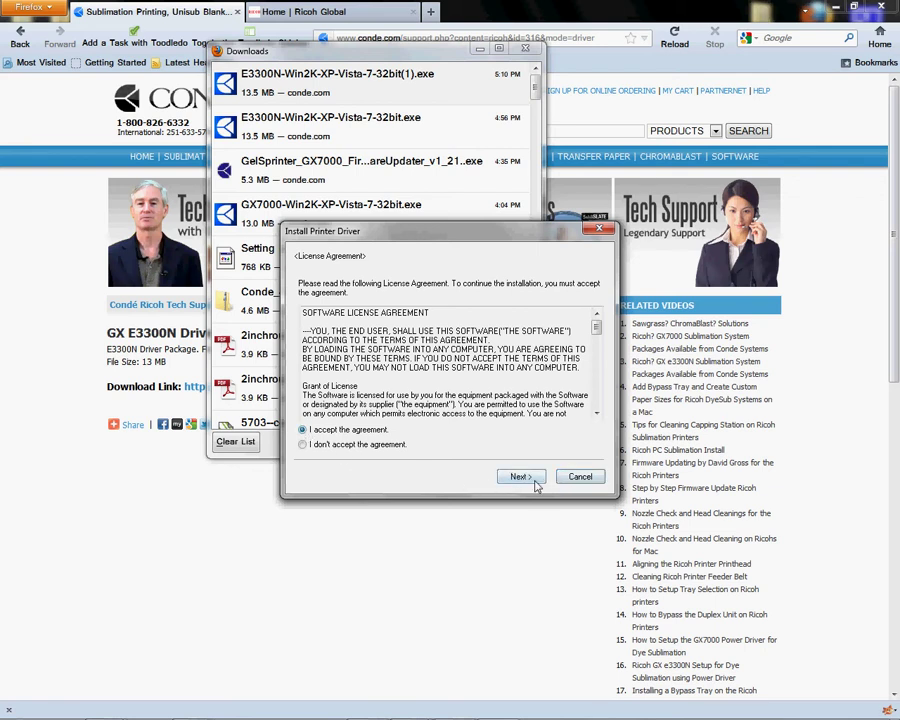
click(518, 477)
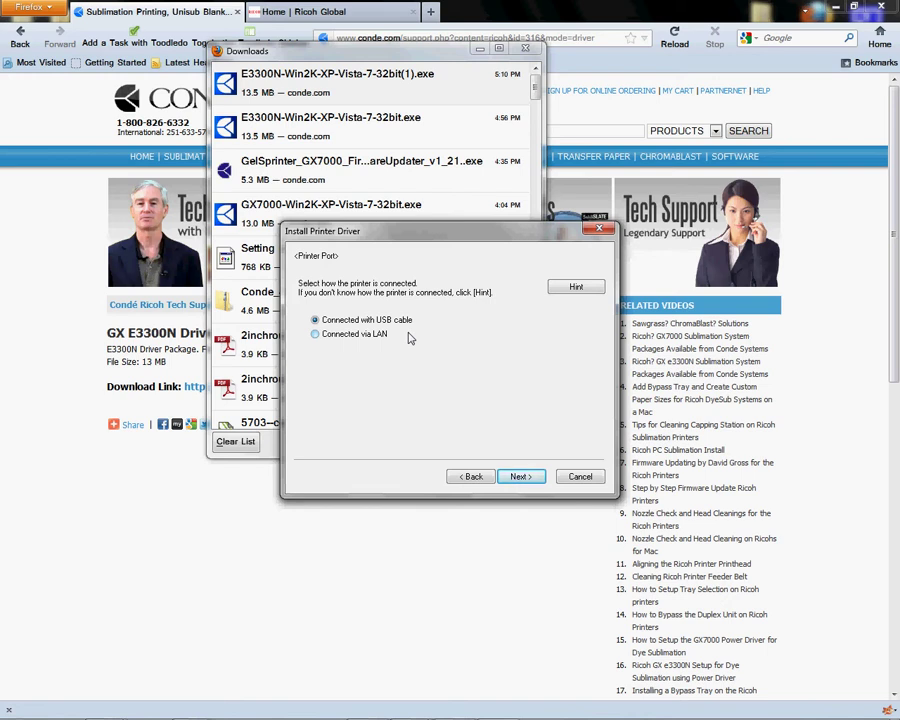
click(518, 476)
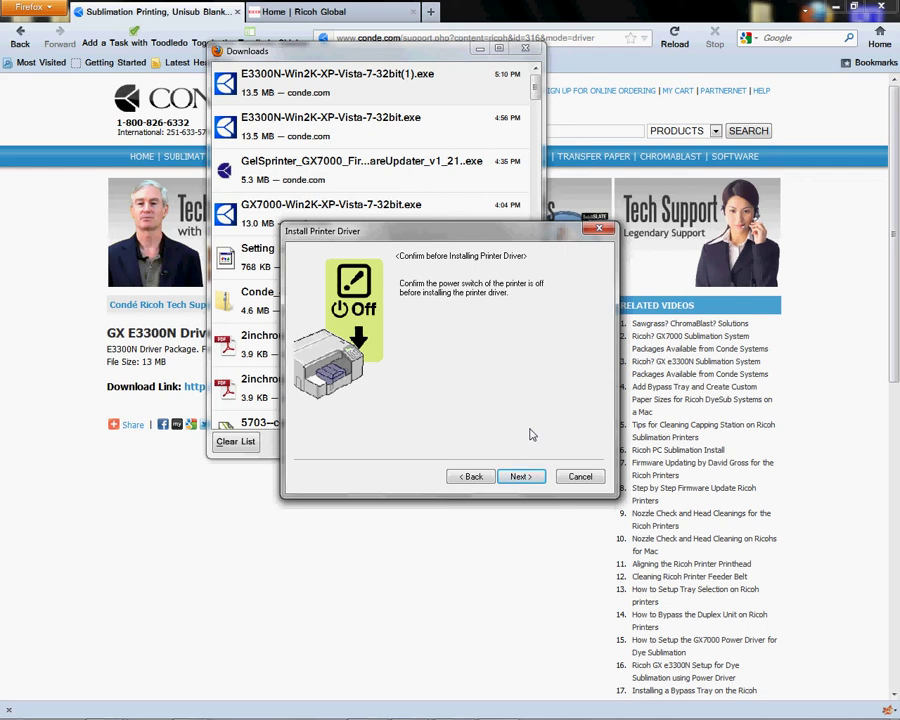
click(522, 476)
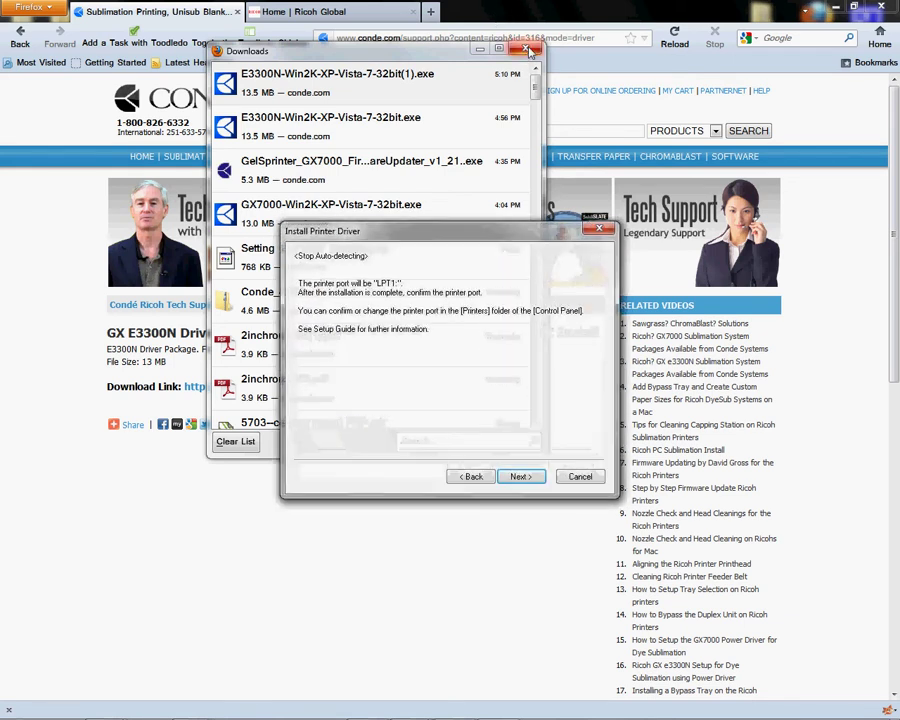
click(576, 484)
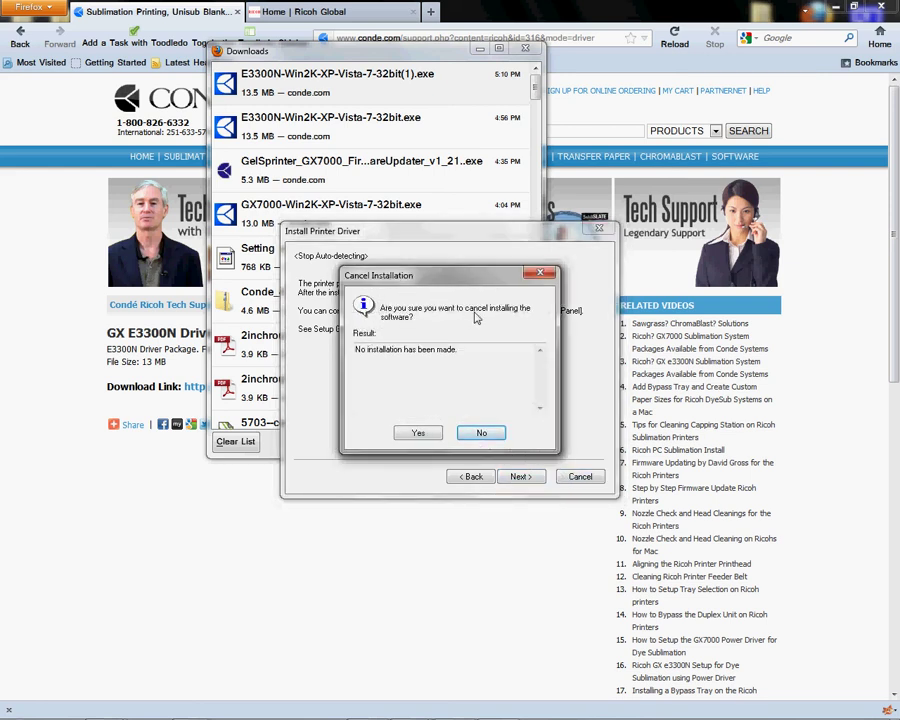
click(418, 433)
- Clear the Downloads and browser windows off the desktop and open Devices and Printers maximized
click(525, 48)
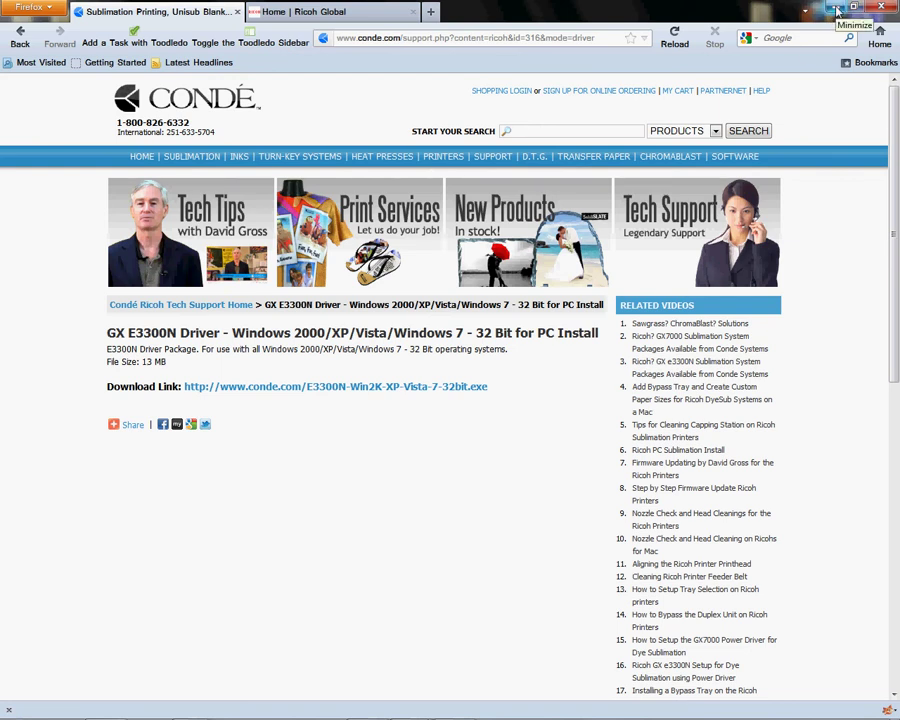
click(838, 9)
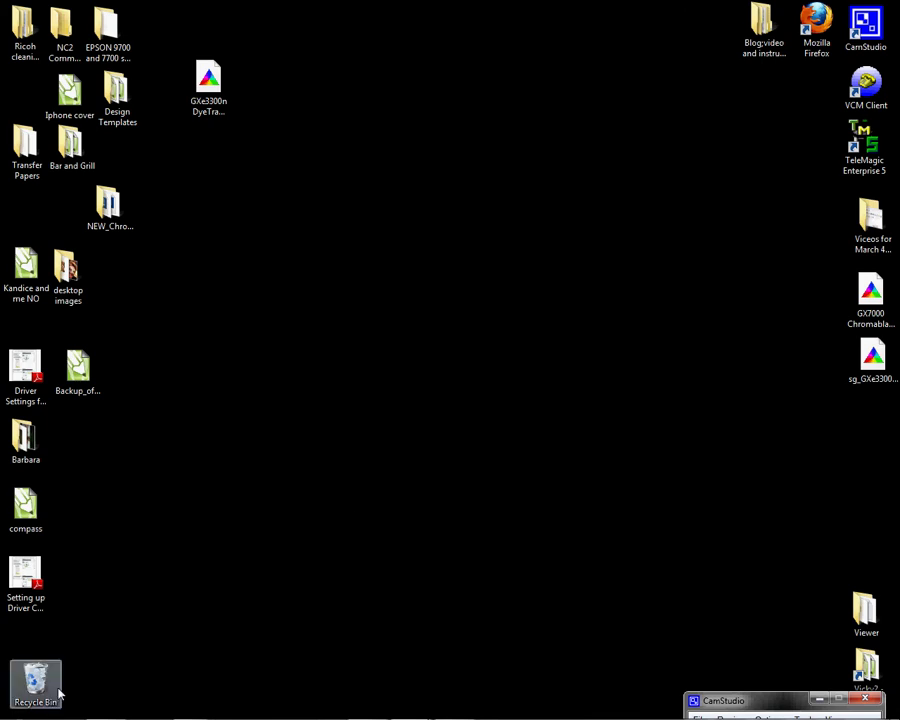
click(18, 706)
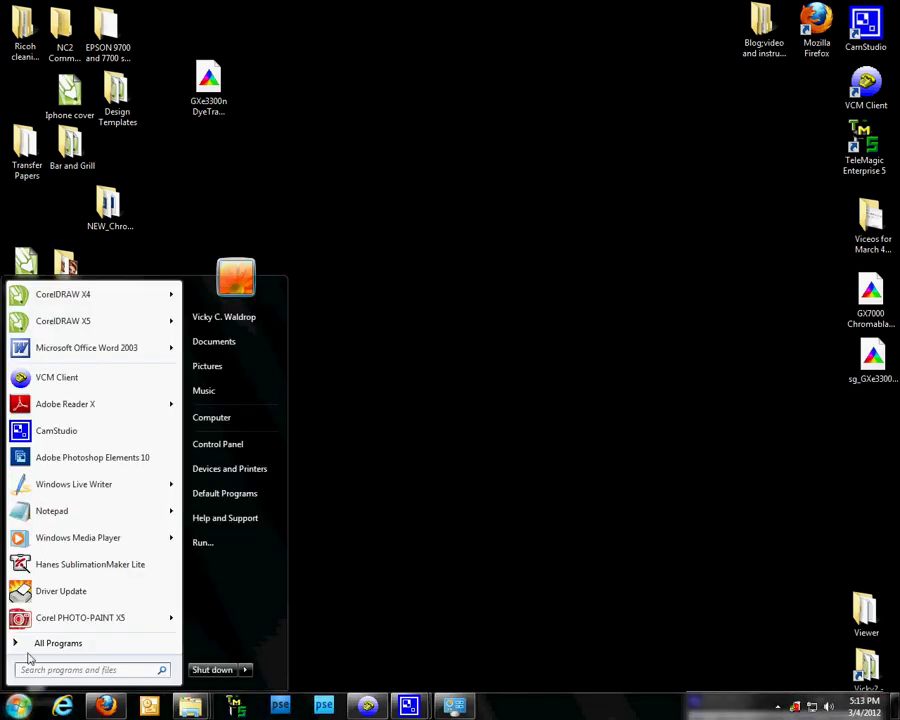
click(252, 474)
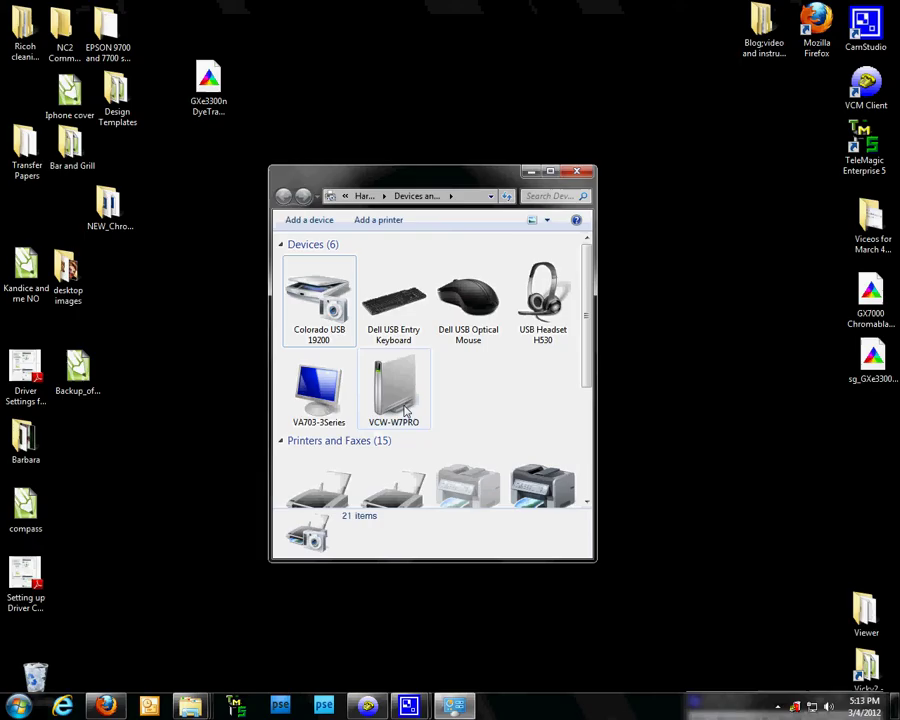
click(550, 171)
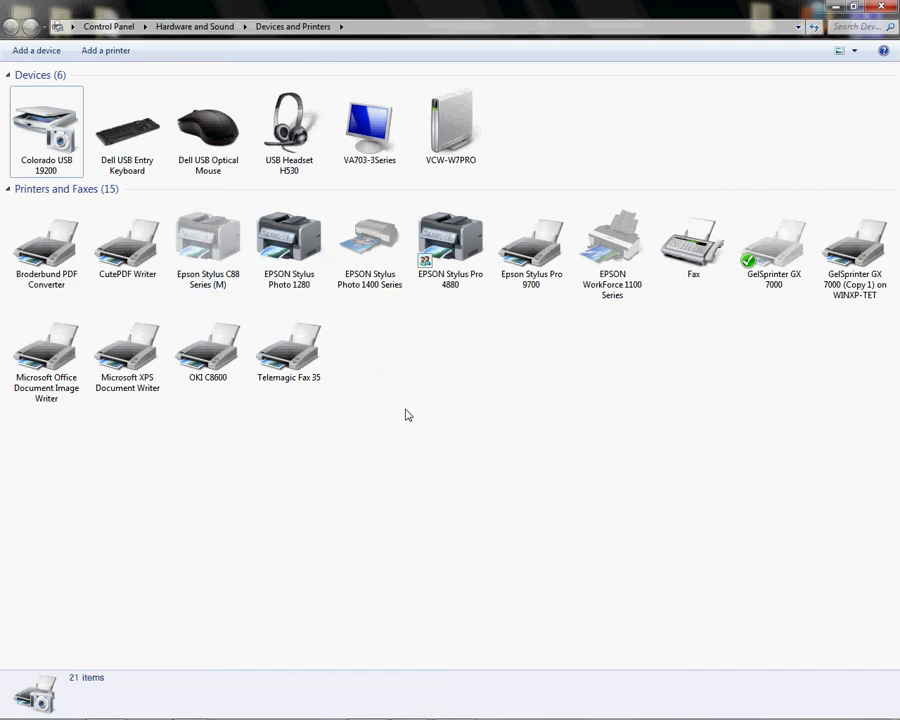
click(326, 360)
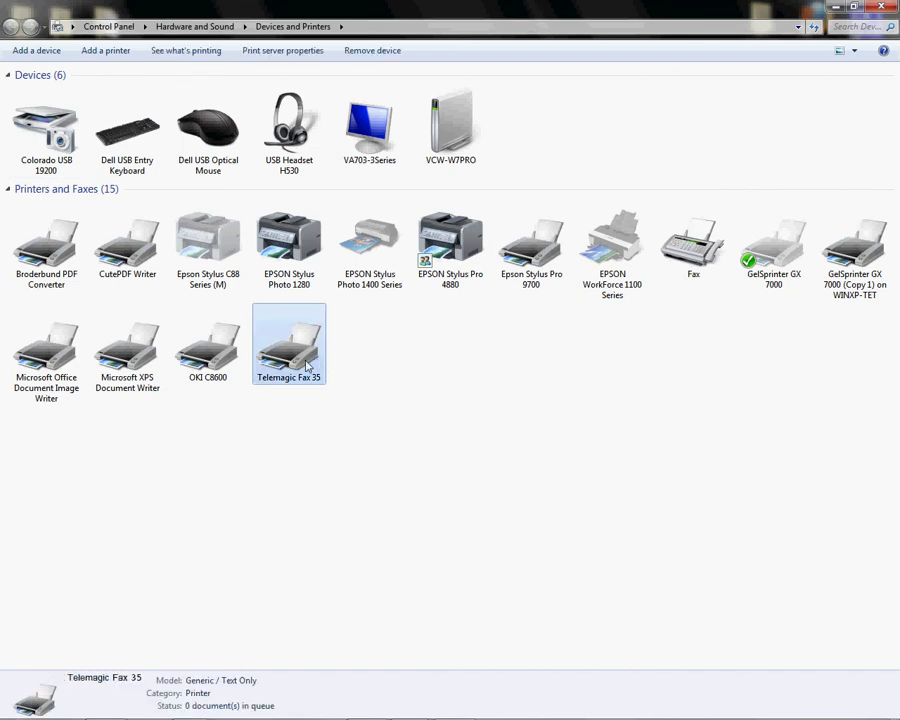
- Add an unlisted network printer by TCP/IP address, using the IP address 192.168.1.182 with the Autodetect device type
click(106, 50)
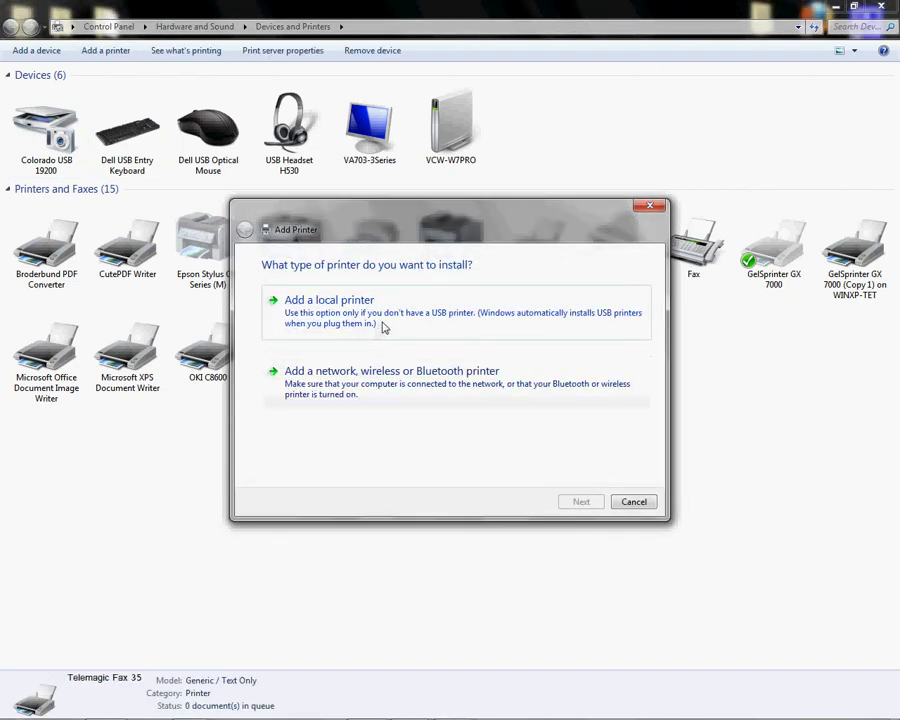
click(398, 390)
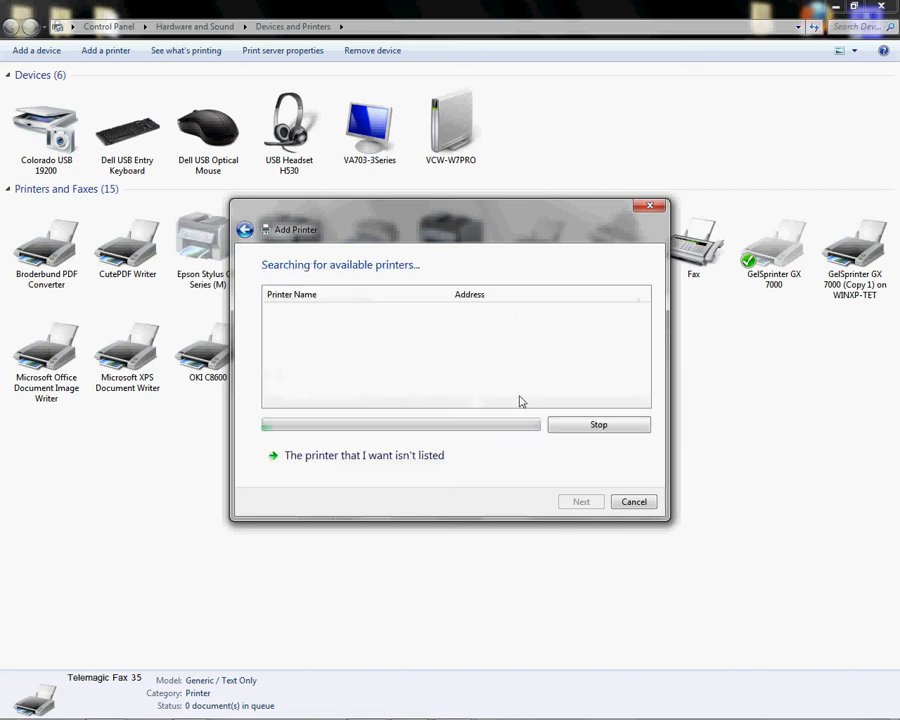
click(380, 460)
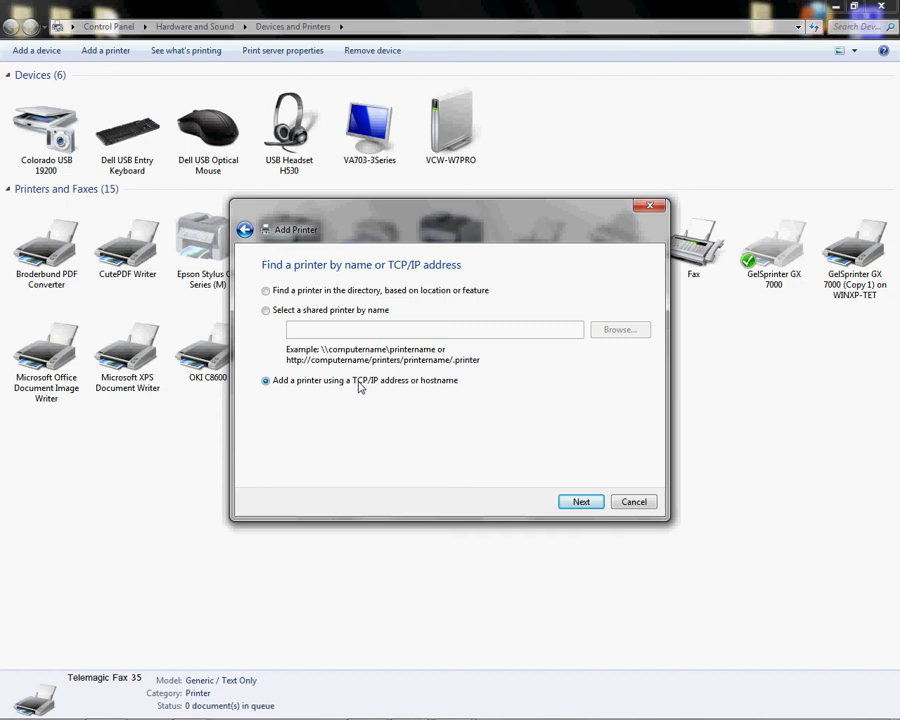
click(581, 503)
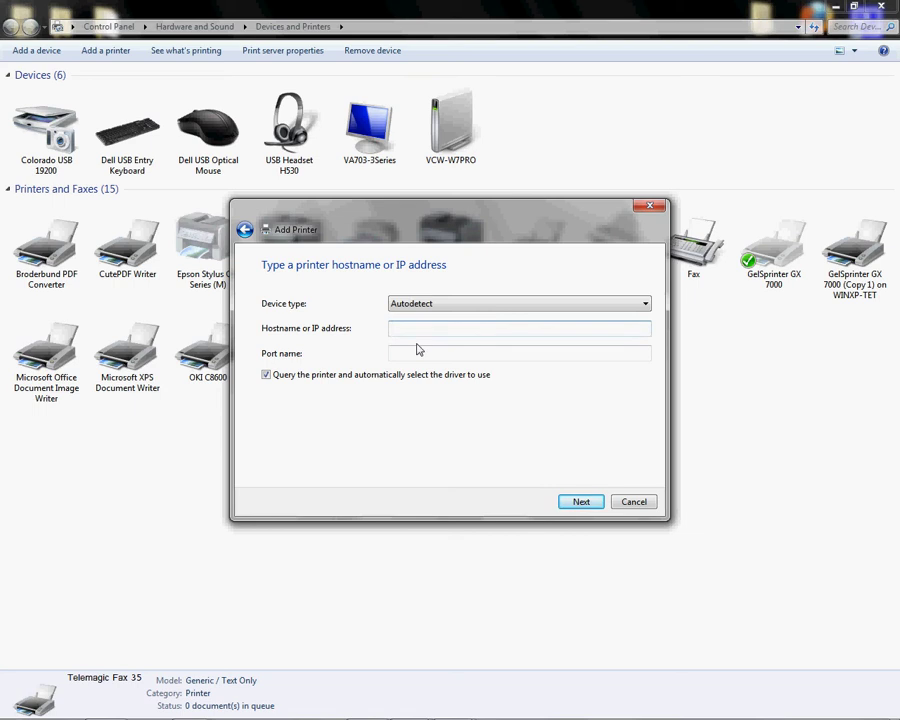
text(192.)
text(168.1.182)
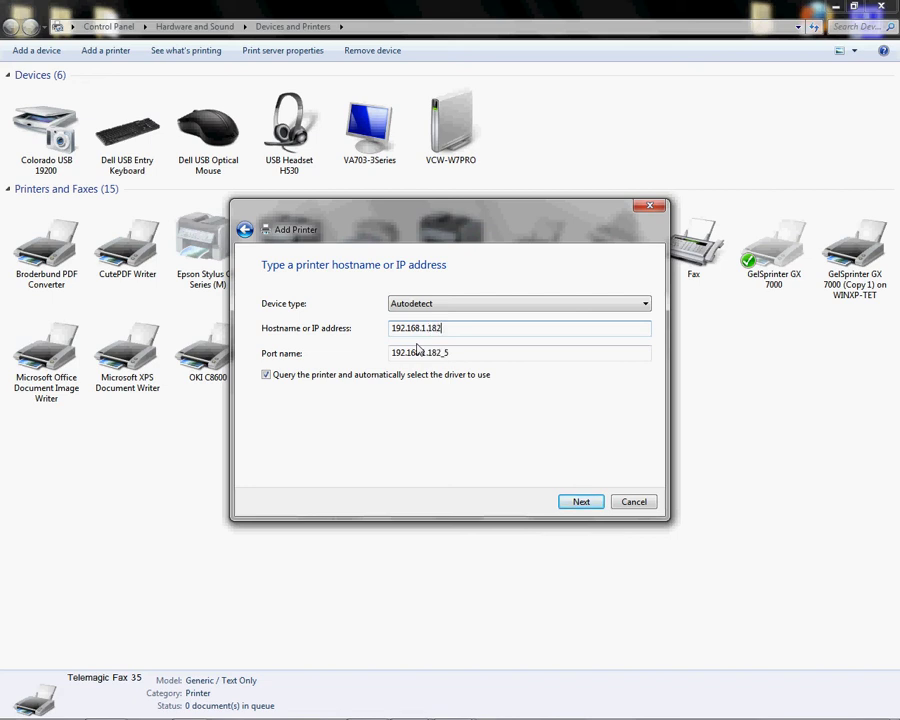
click(583, 503)
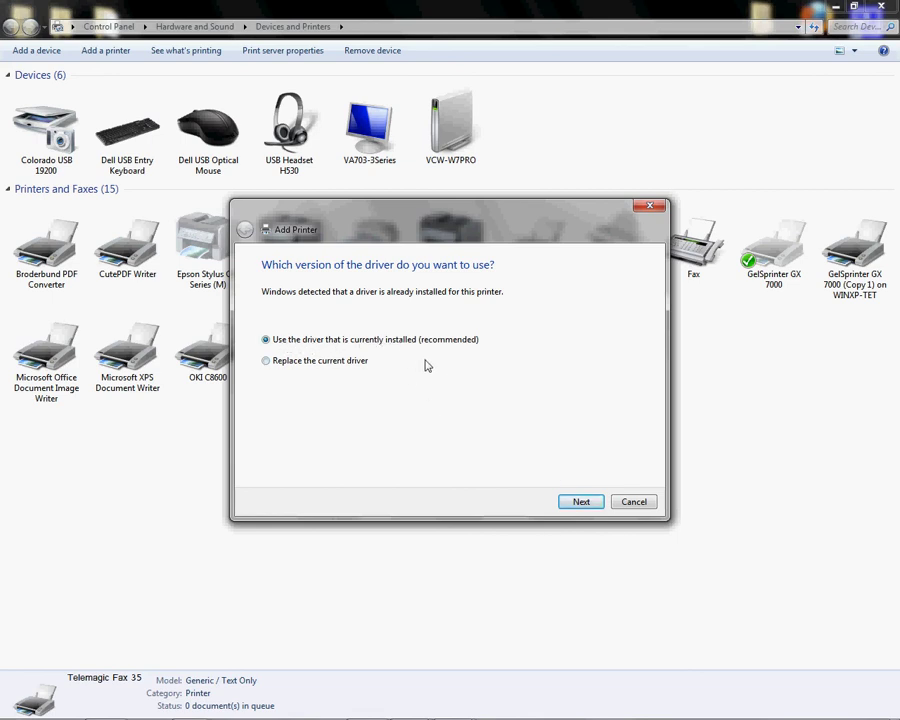
- Finish adding GelSprinter GX e3300N with the currently installed driver, unshared and not set as the default printer
click(582, 502)
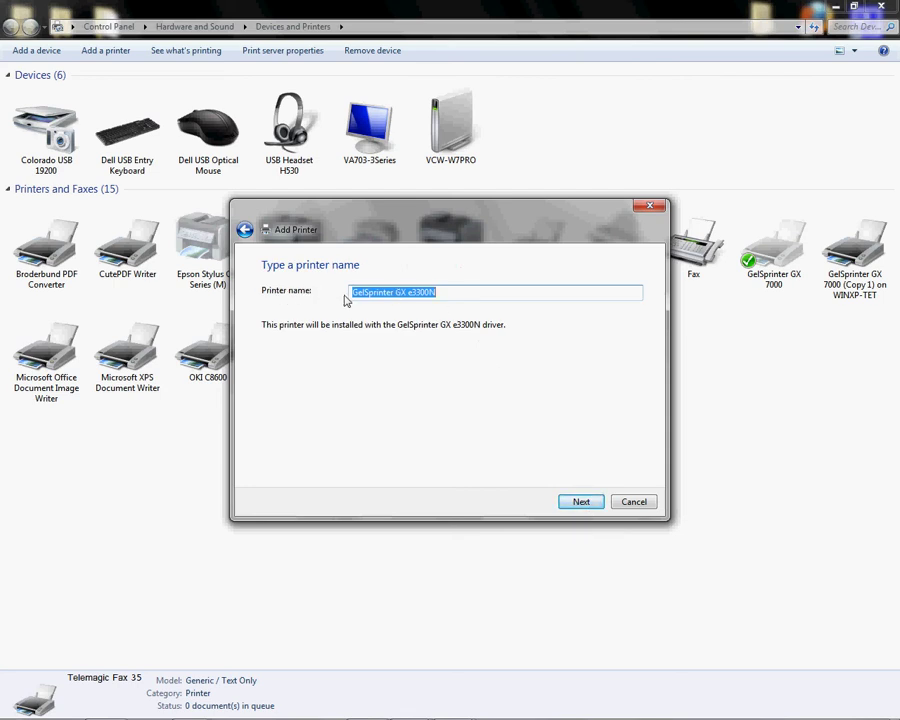
click(582, 502)
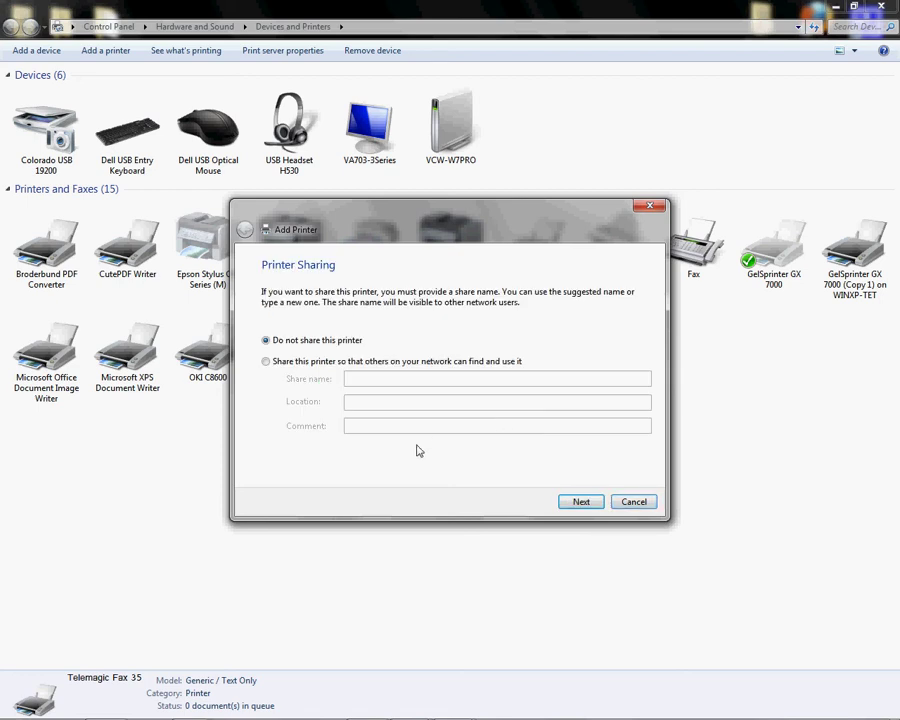
click(579, 502)
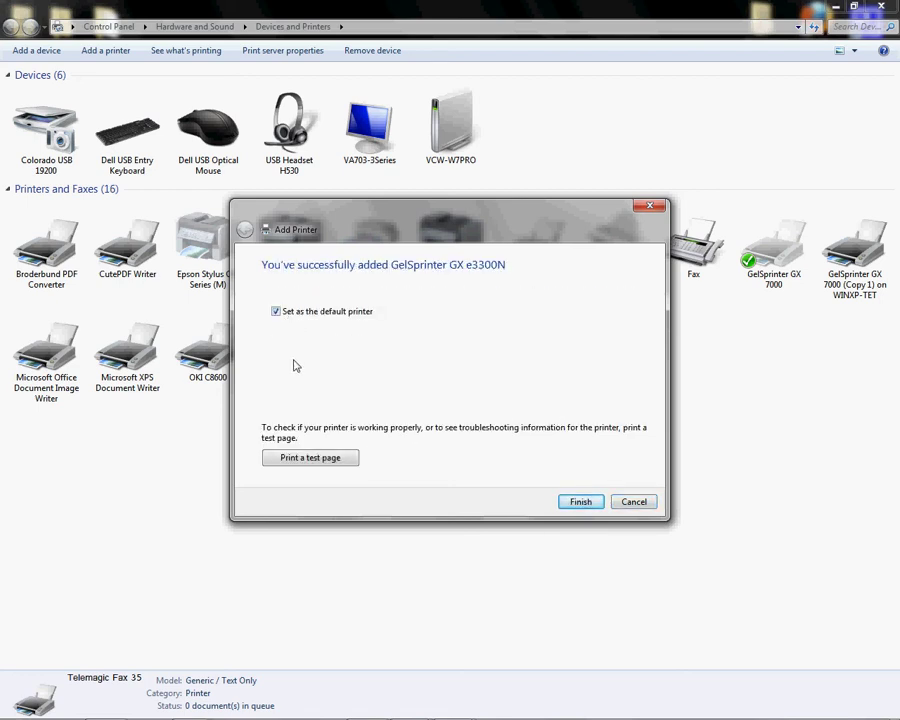
click(277, 312)
click(579, 503)
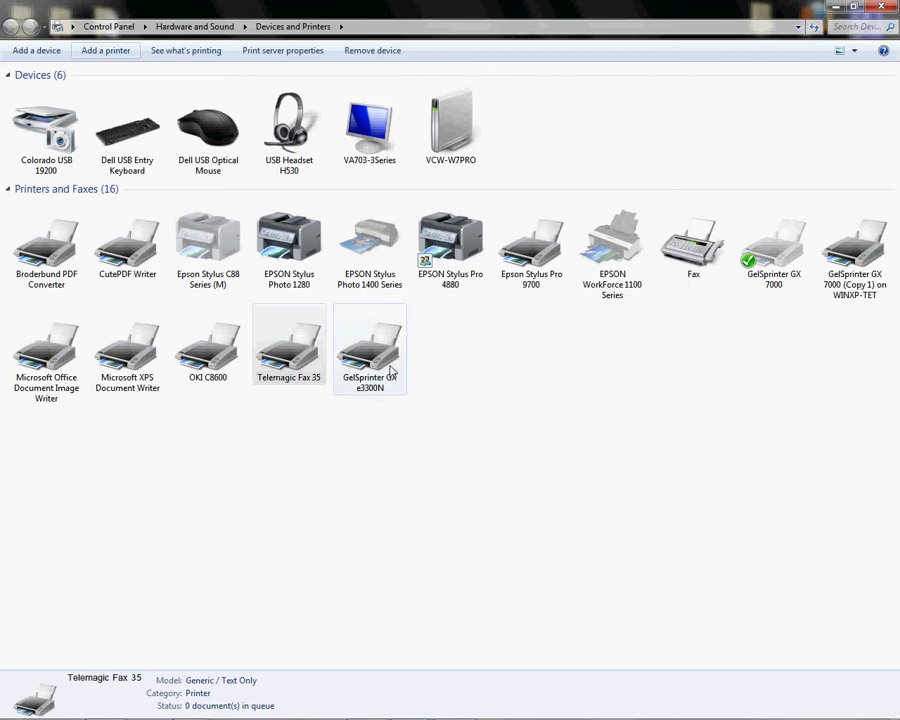
- Open Color Management from the GelSprinter GX e3300N's printer properties and choose that printer as the device
mouse_move(392, 372)
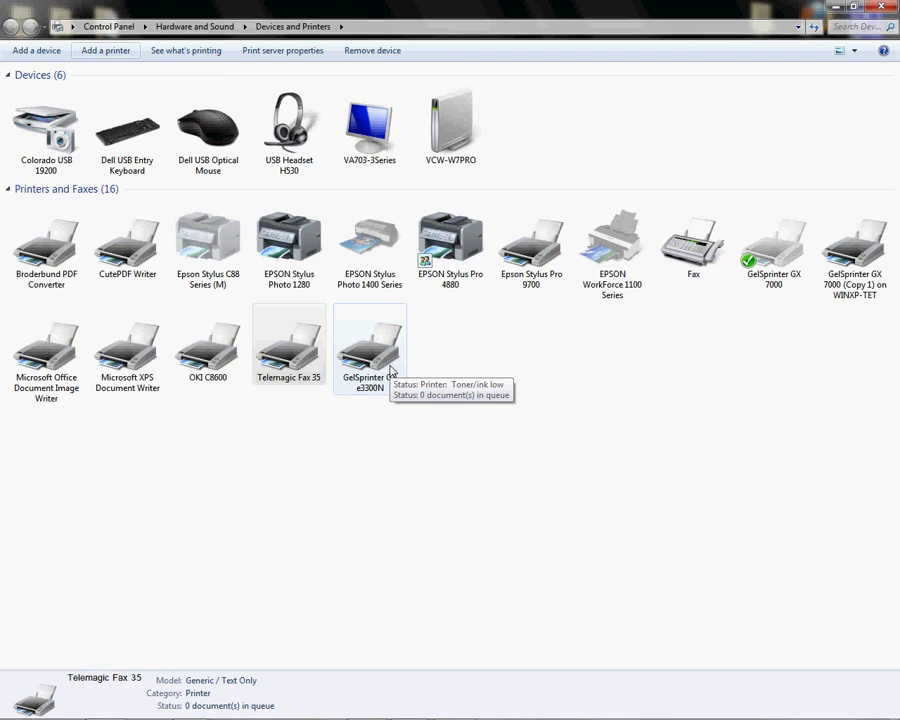
click(392, 372)
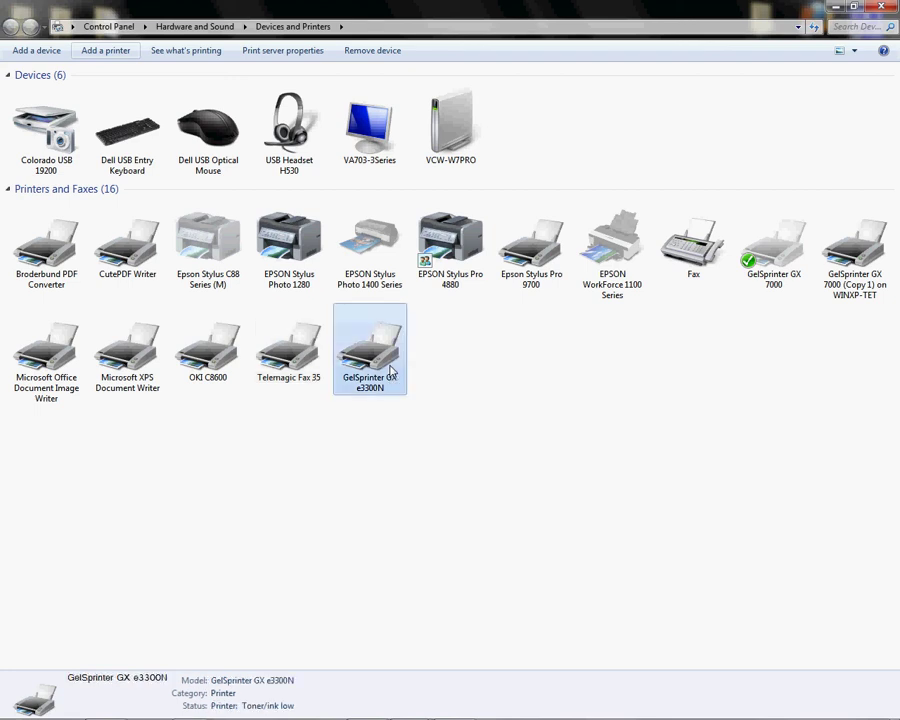
right_click(392, 372)
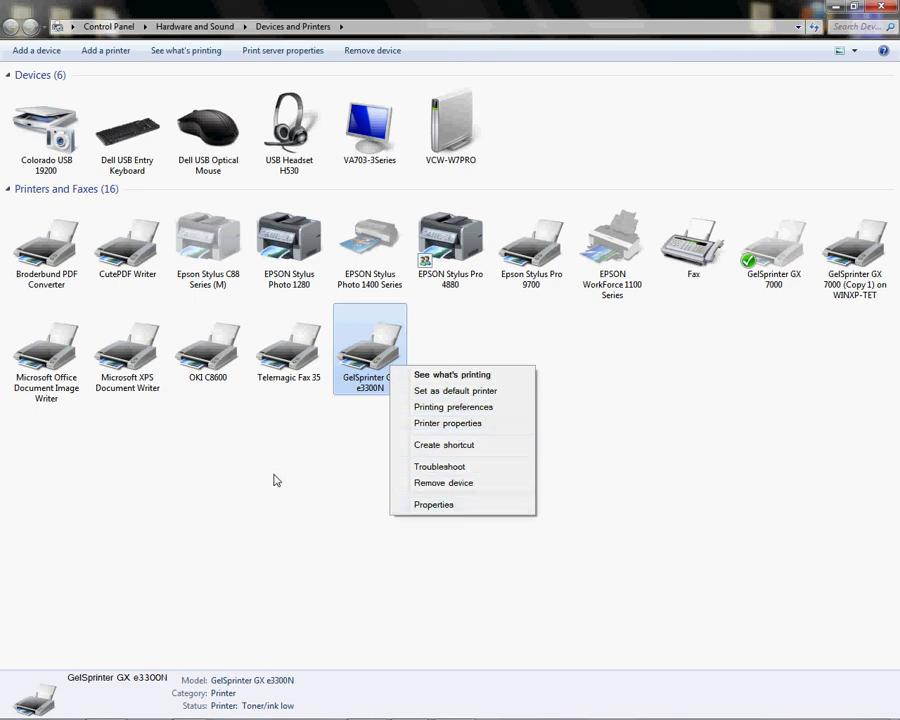
click(476, 426)
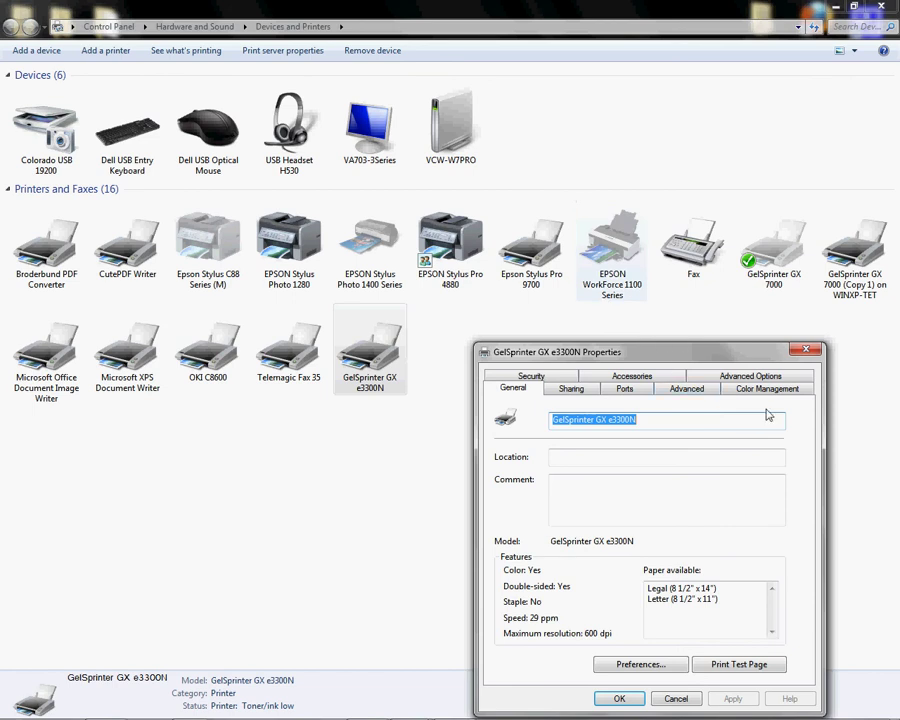
drag(768, 357, 718, 282)
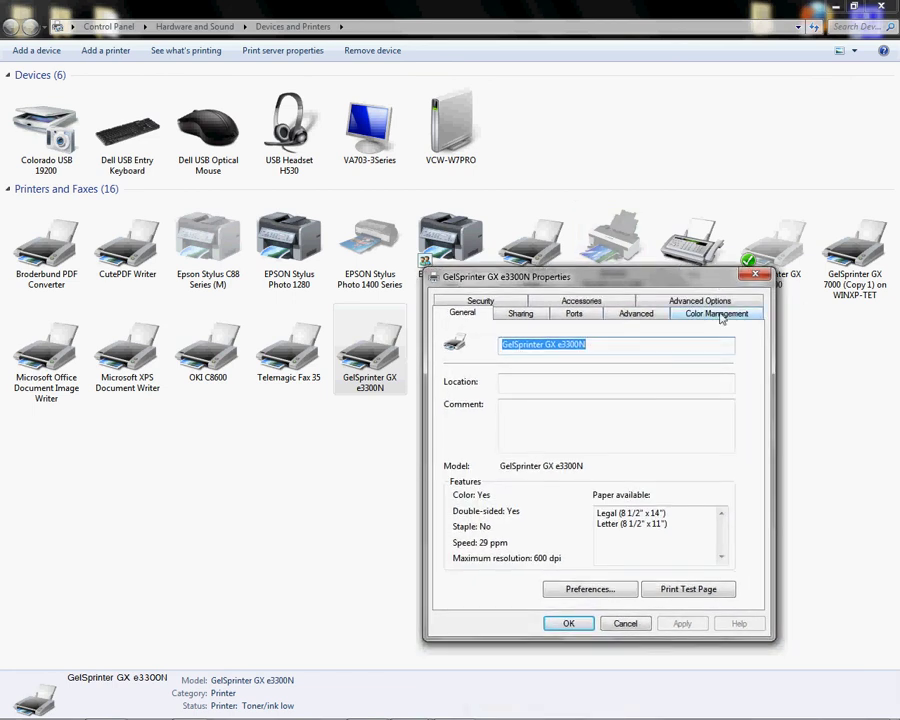
click(718, 314)
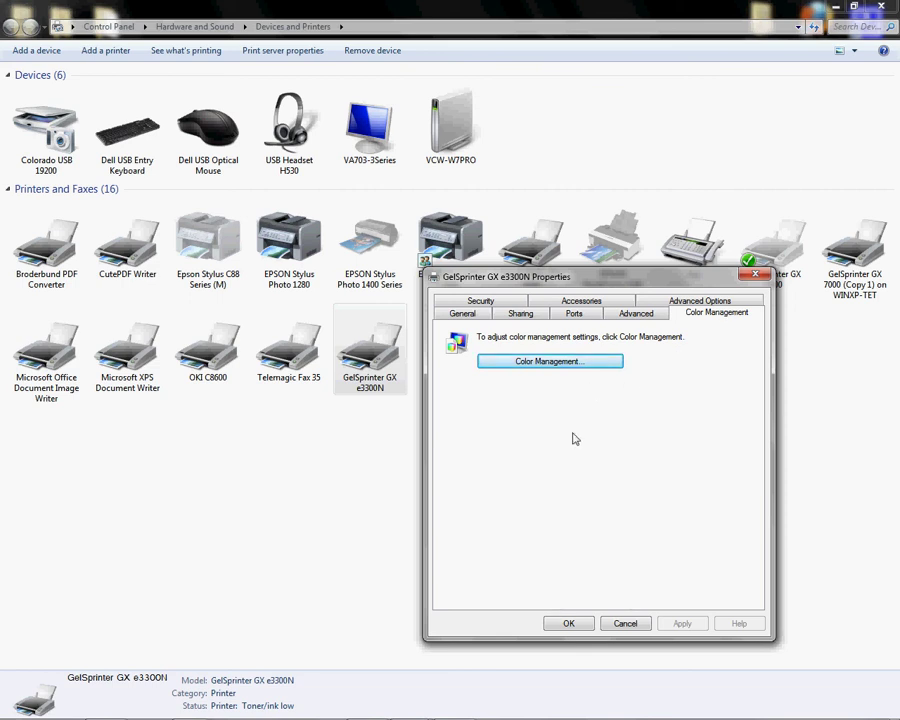
click(607, 366)
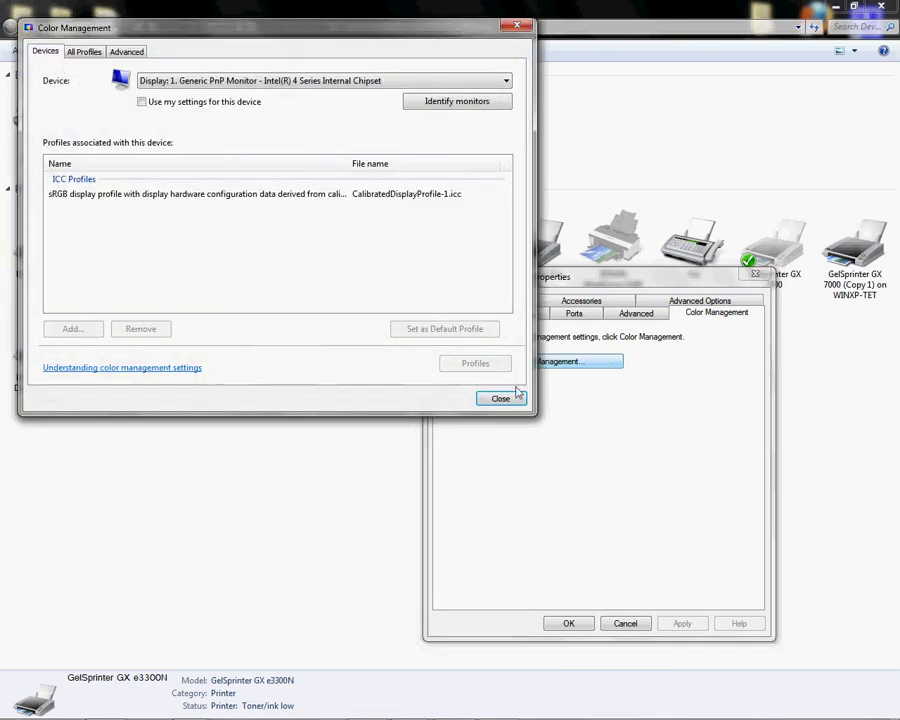
click(303, 86)
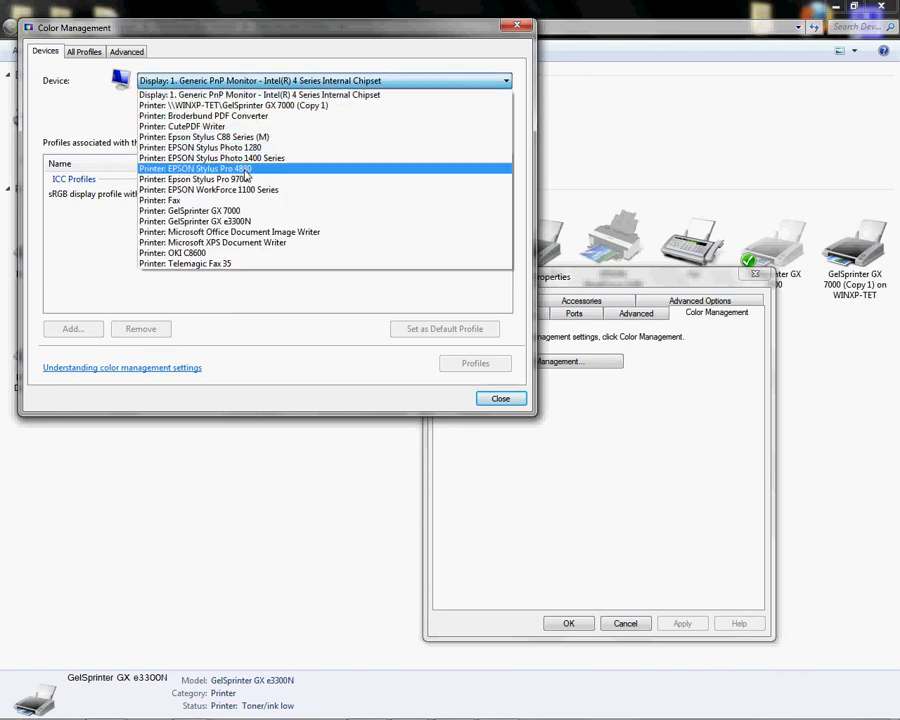
click(235, 221)
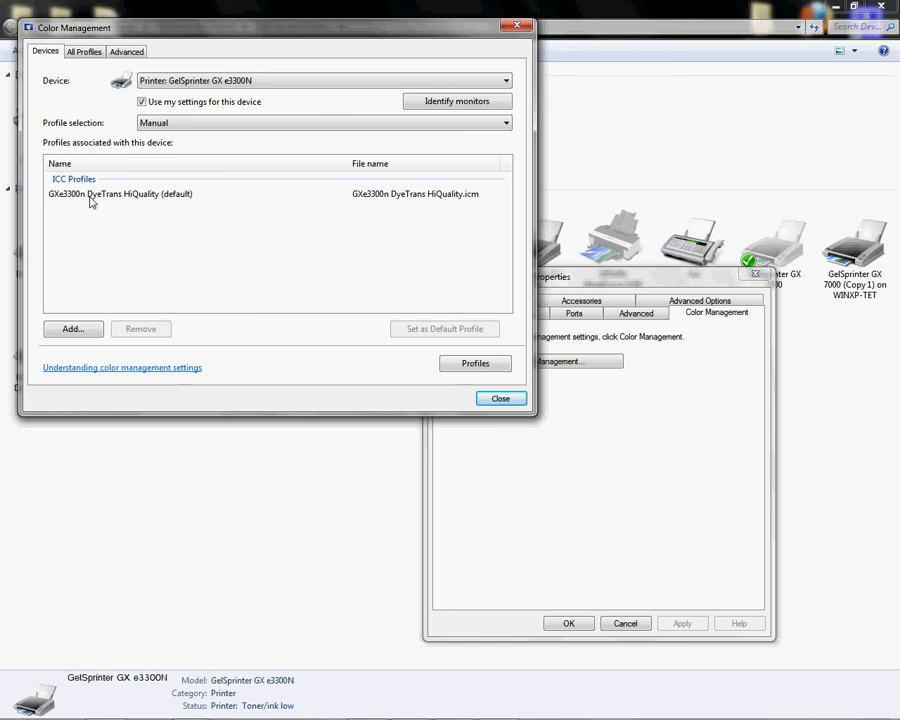
- Locate the GXe3300n DyeTrans HiQuality profile among the installed color profiles, leaving the list without associating it
click(90, 199)
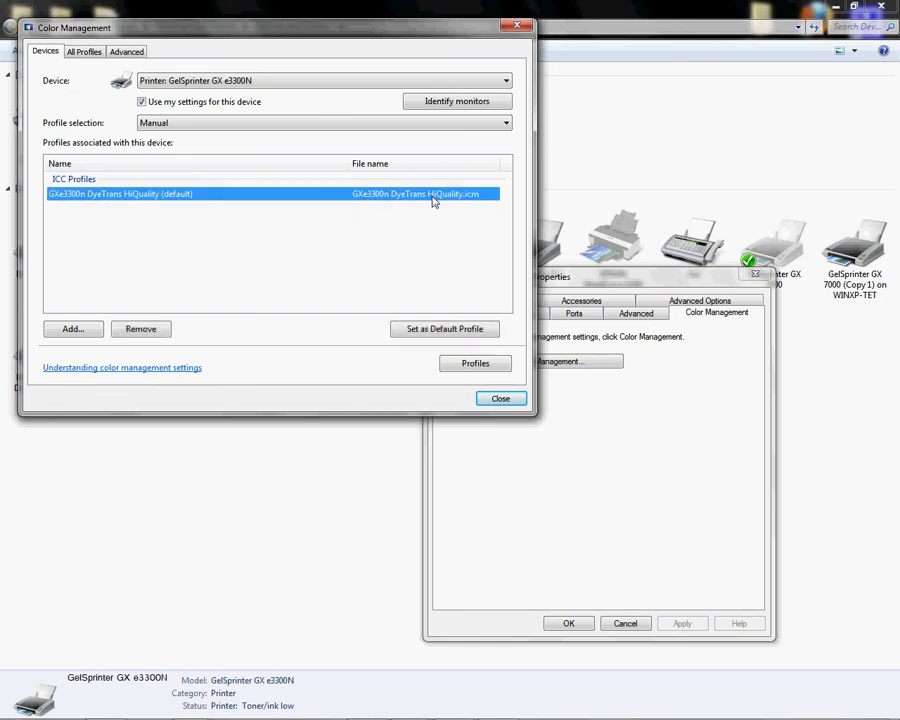
click(72, 328)
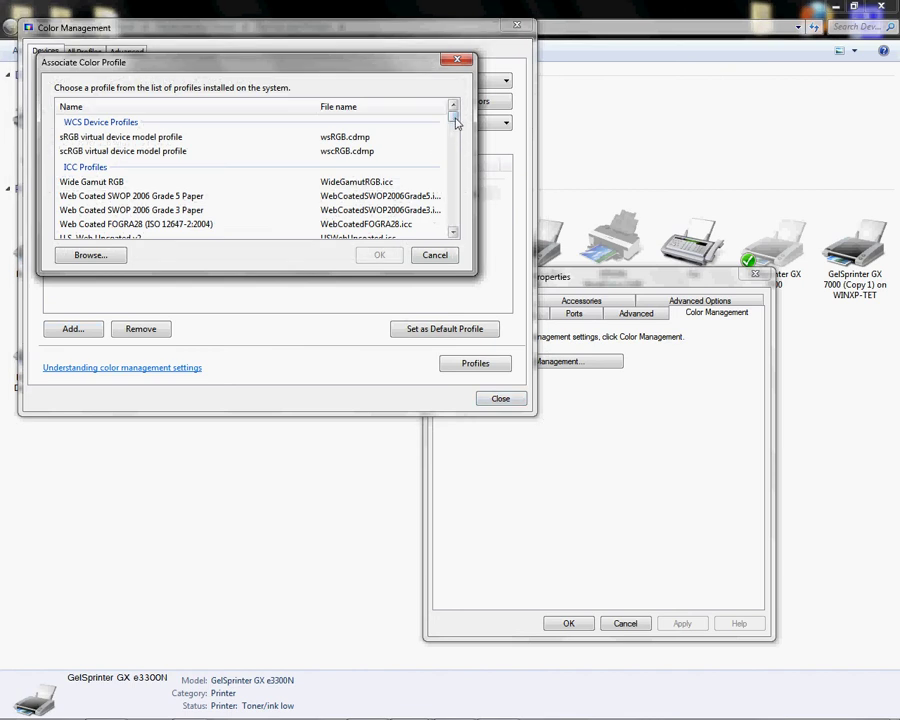
drag(456, 124, 451, 188)
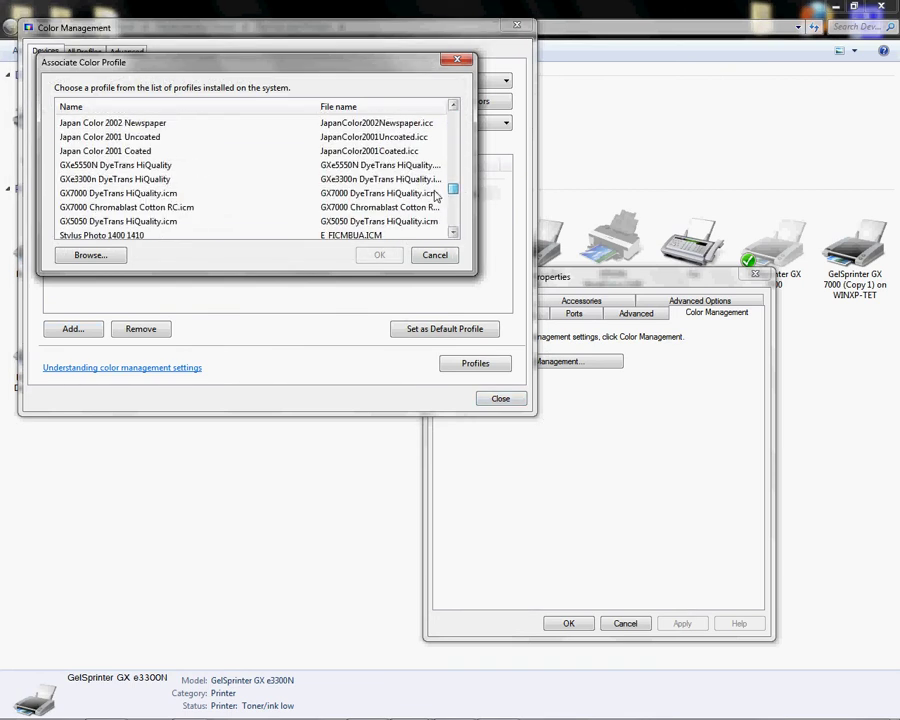
click(155, 182)
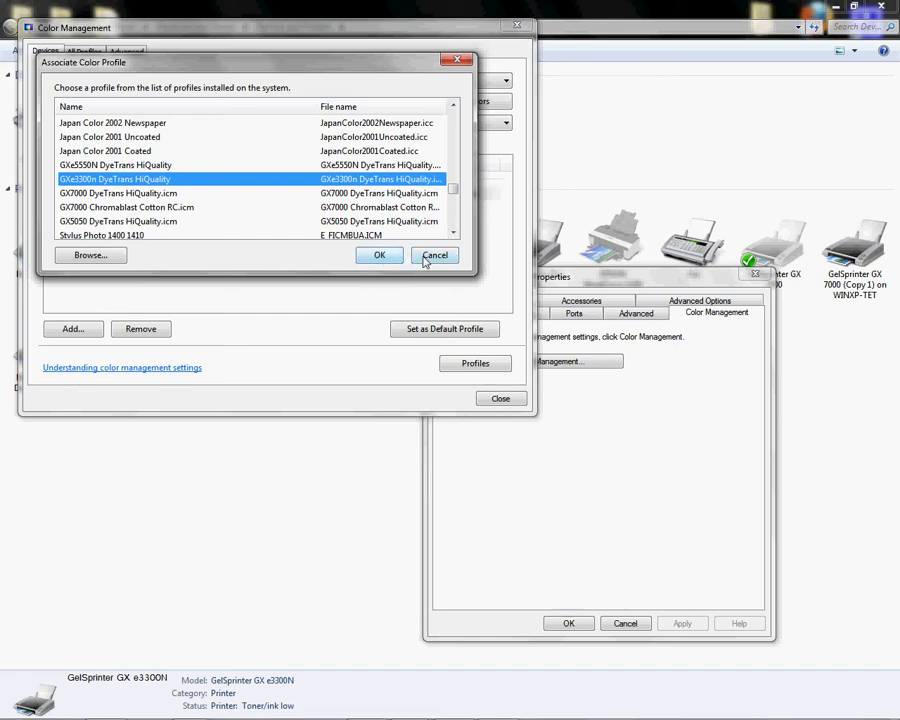
click(426, 257)
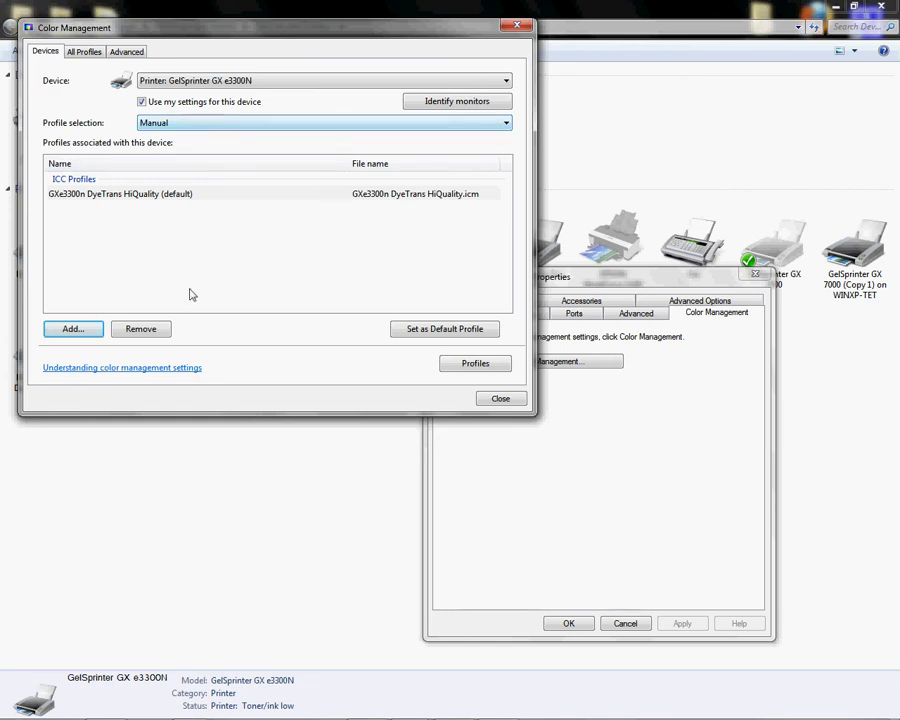
- Set the associated GXe3300n DyeTrans HiQuality profile as the printer's default profile and close Color Management
click(185, 199)
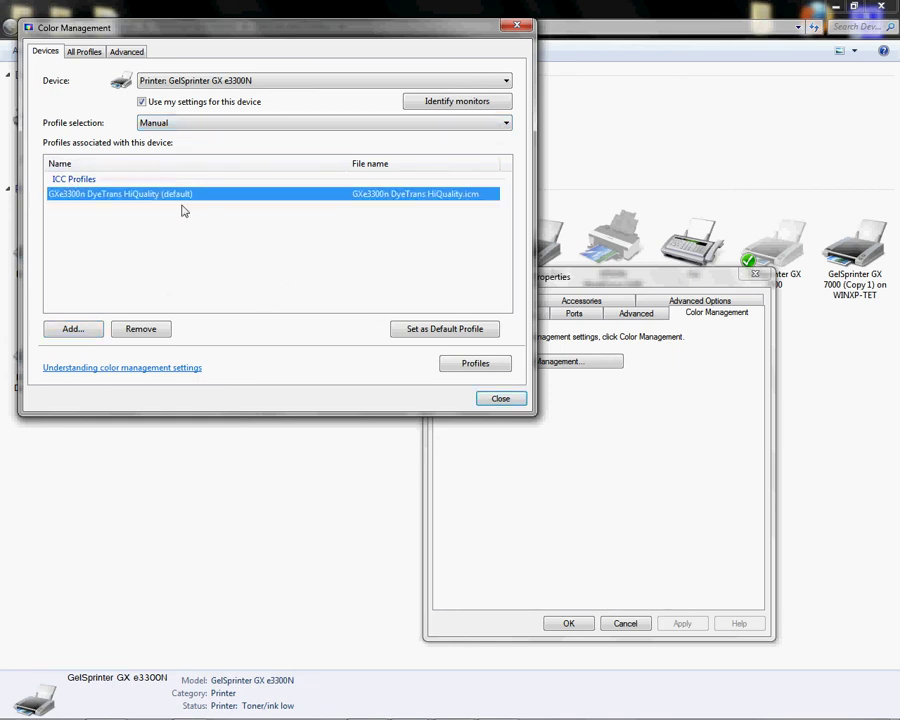
click(440, 331)
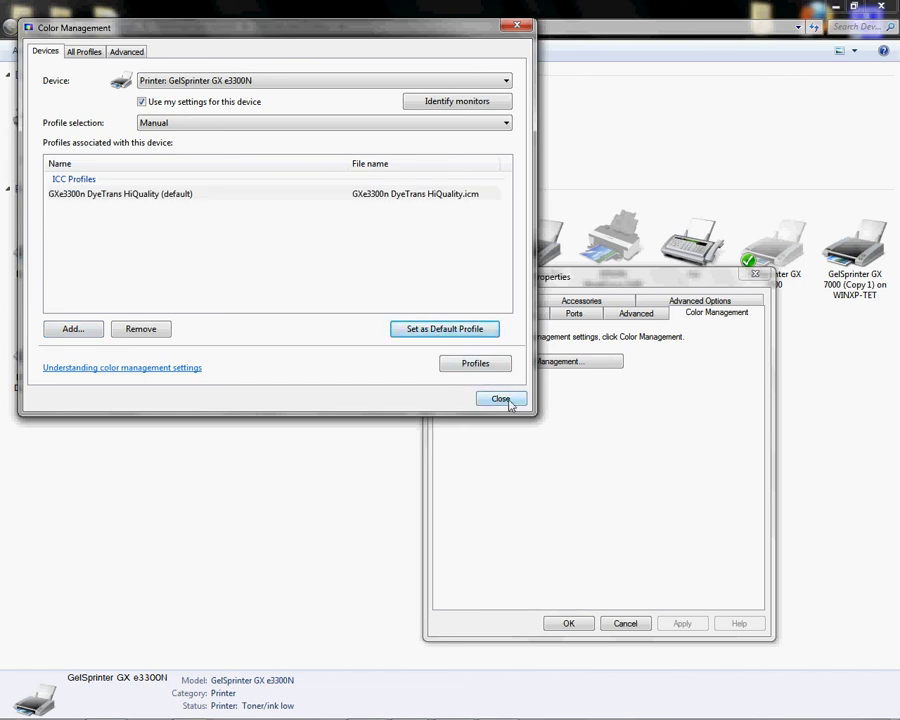
click(500, 399)
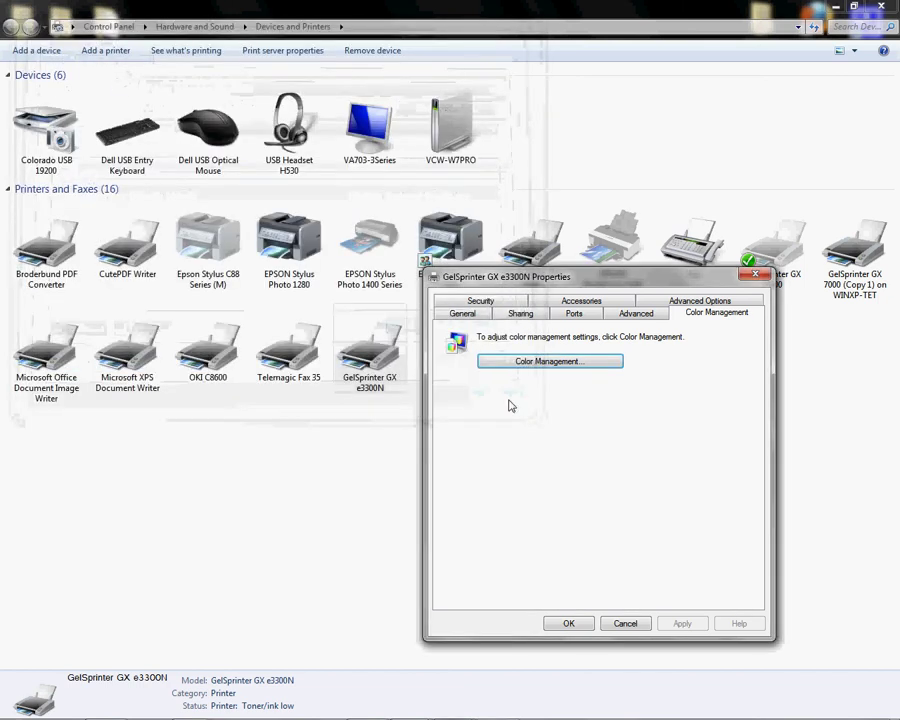
- Set the printer's spooling to start printing after the last page is spooled and apply the change
click(654, 316)
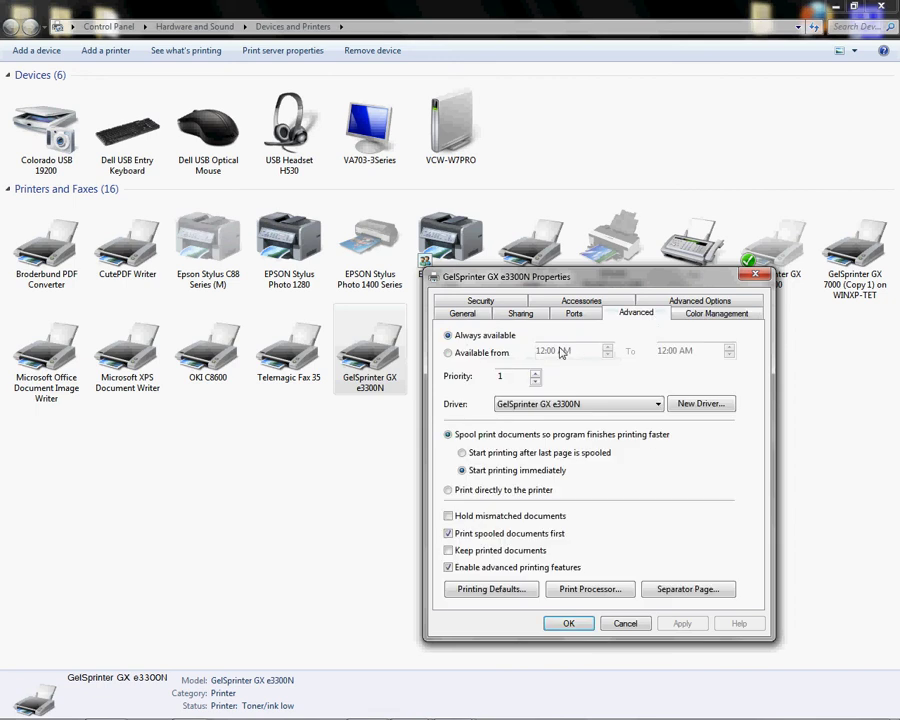
click(462, 453)
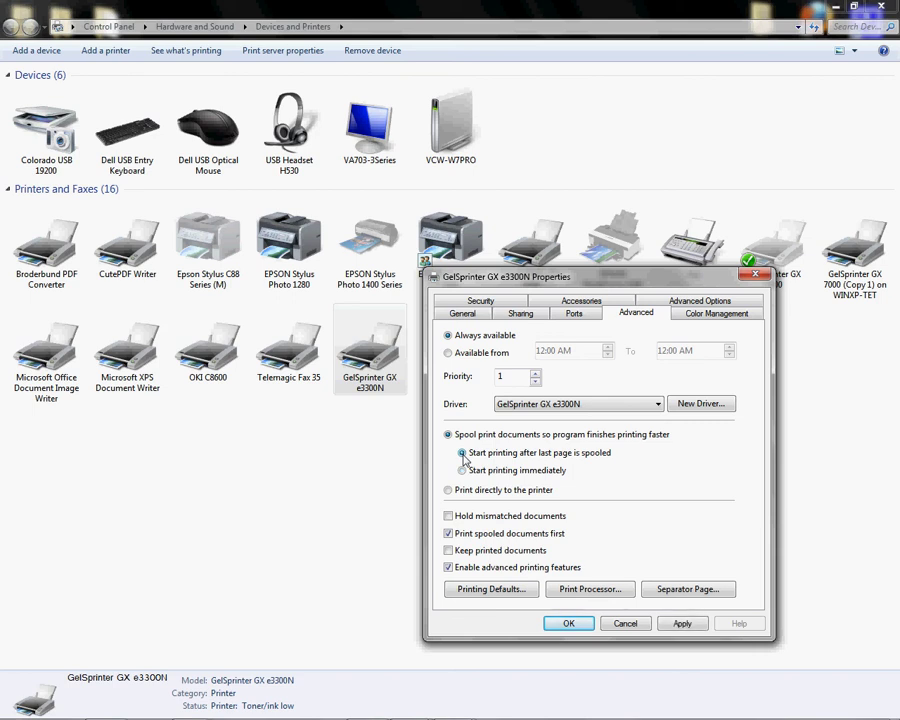
click(679, 624)
- In the printer's general printing preferences, set the paper type to Inkjet Plain Paper and the print quality to User settings
click(464, 314)
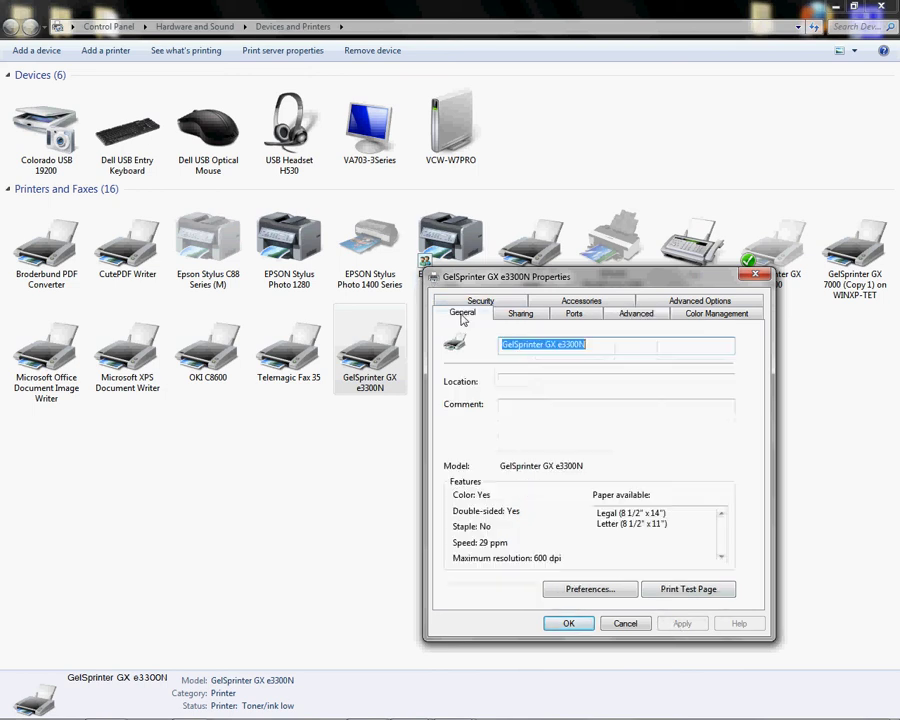
click(587, 590)
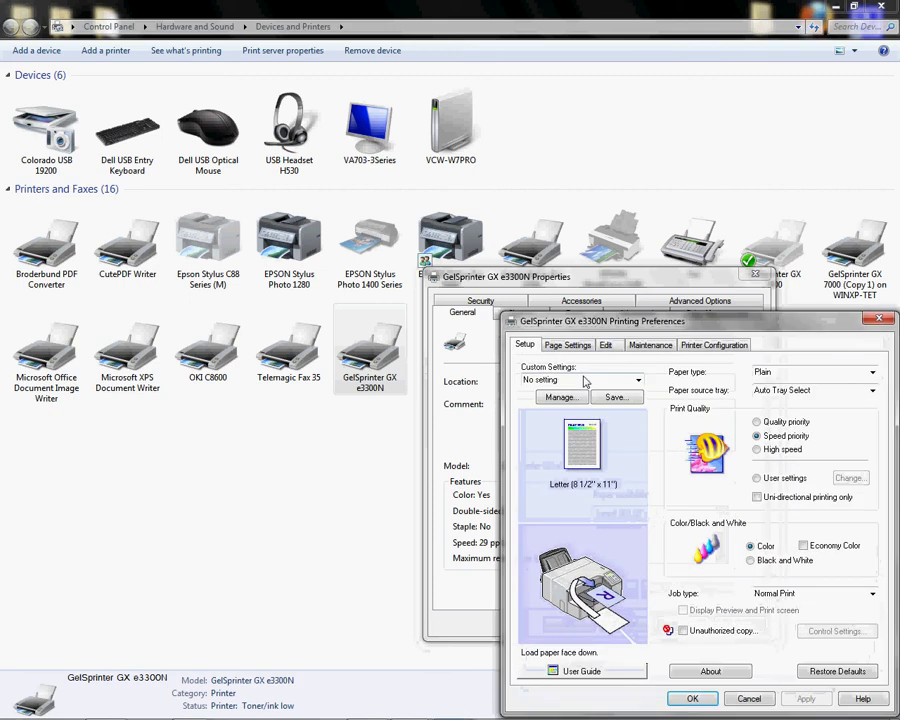
drag(708, 321, 445, 161)
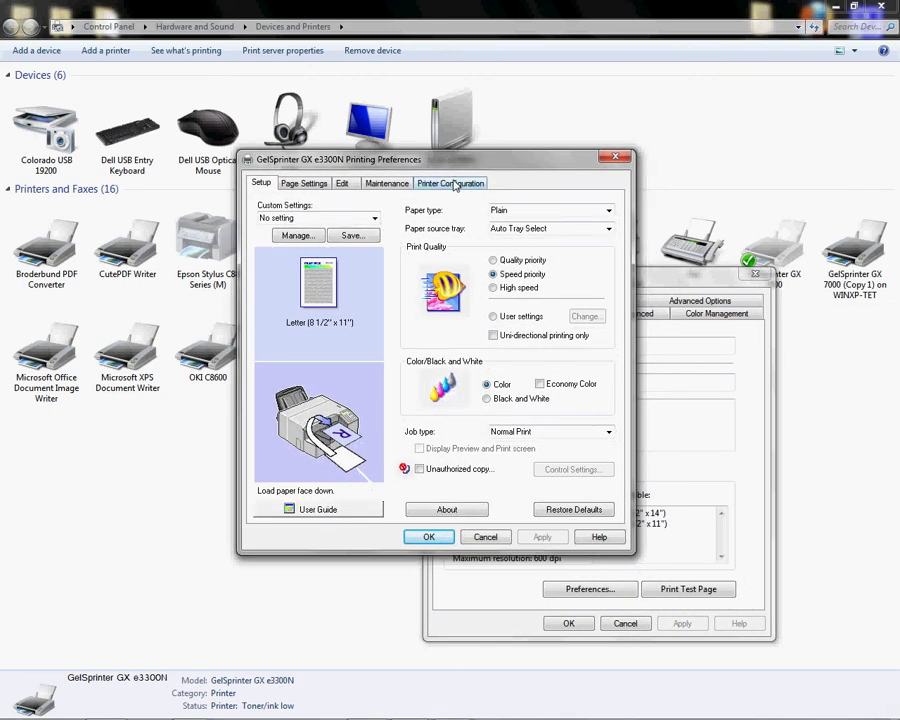
click(609, 213)
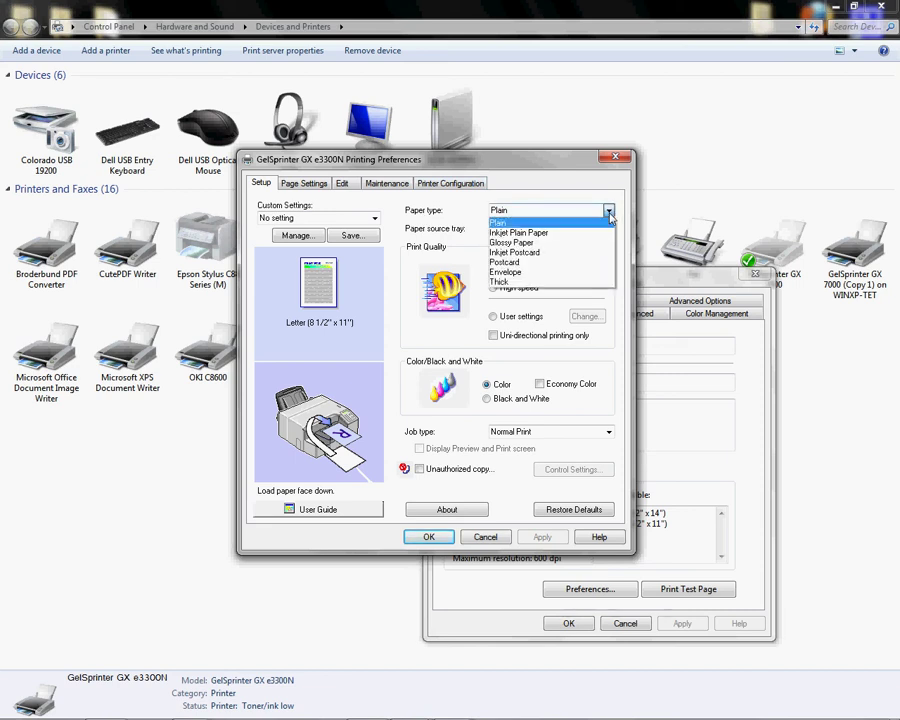
click(537, 234)
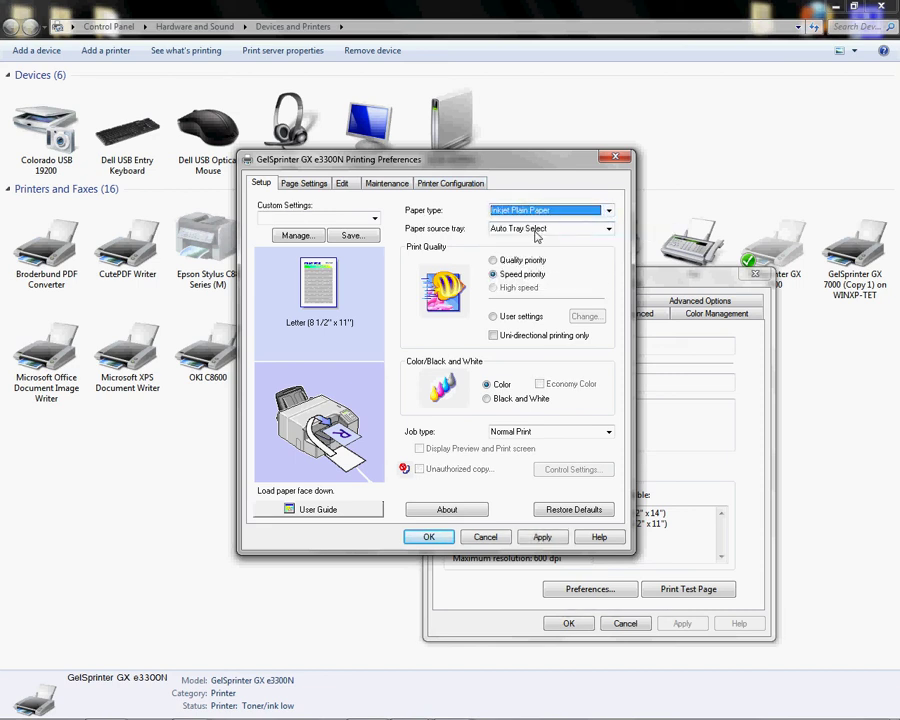
click(494, 317)
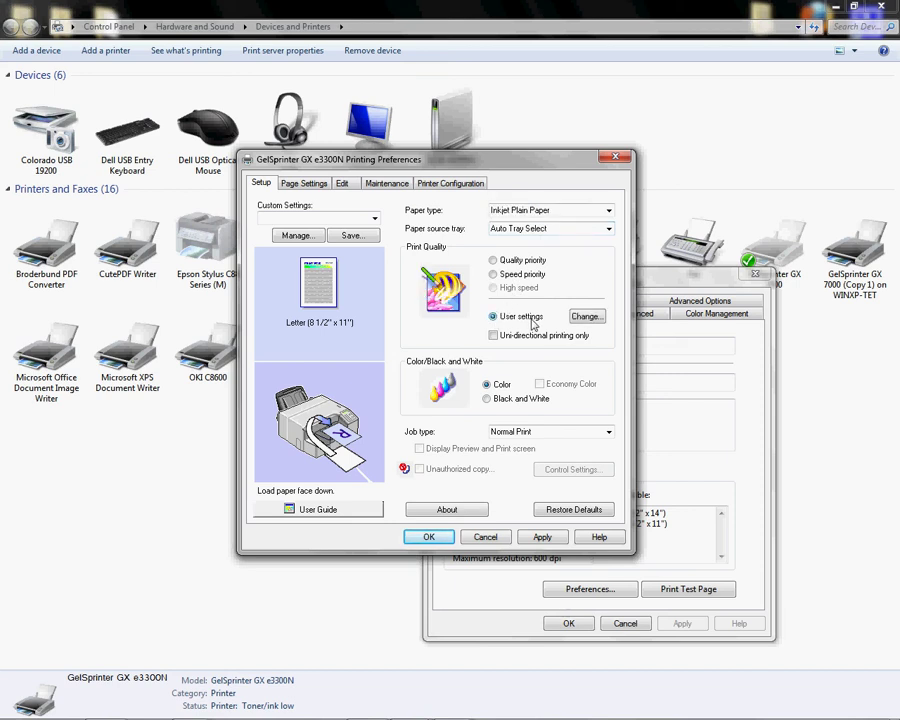
- Change the print quality user settings to use error diffusion with the color profile Off, check the miscellaneous options, and accept
click(593, 321)
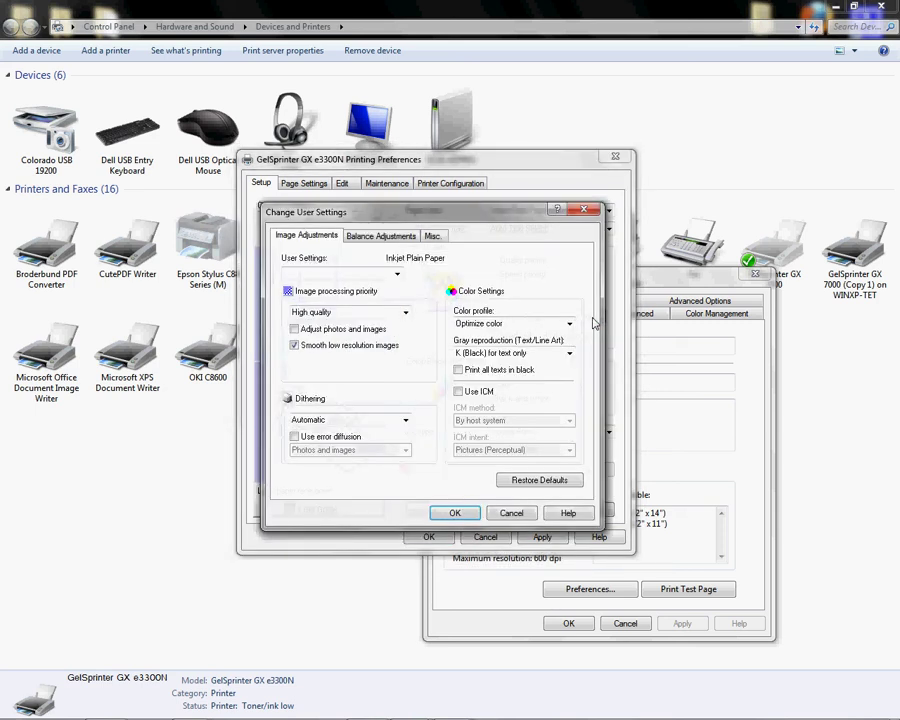
click(295, 438)
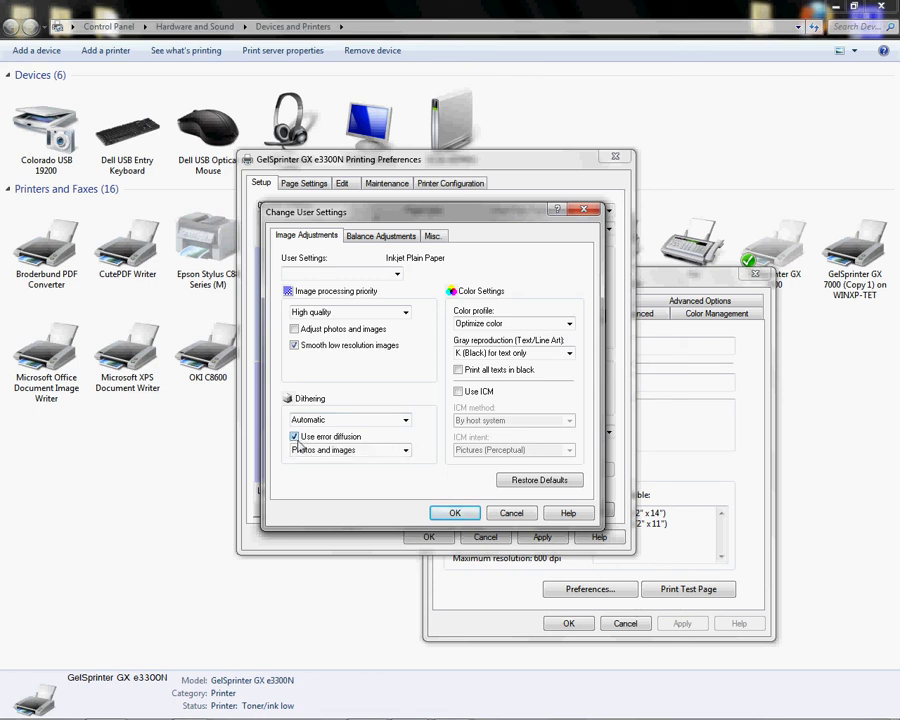
click(569, 324)
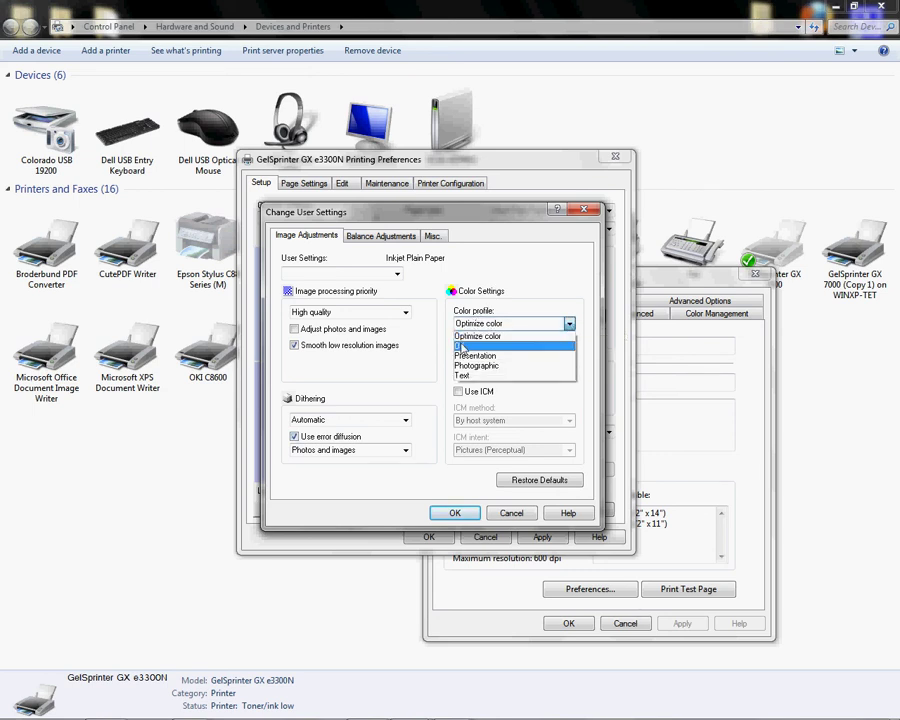
click(461, 346)
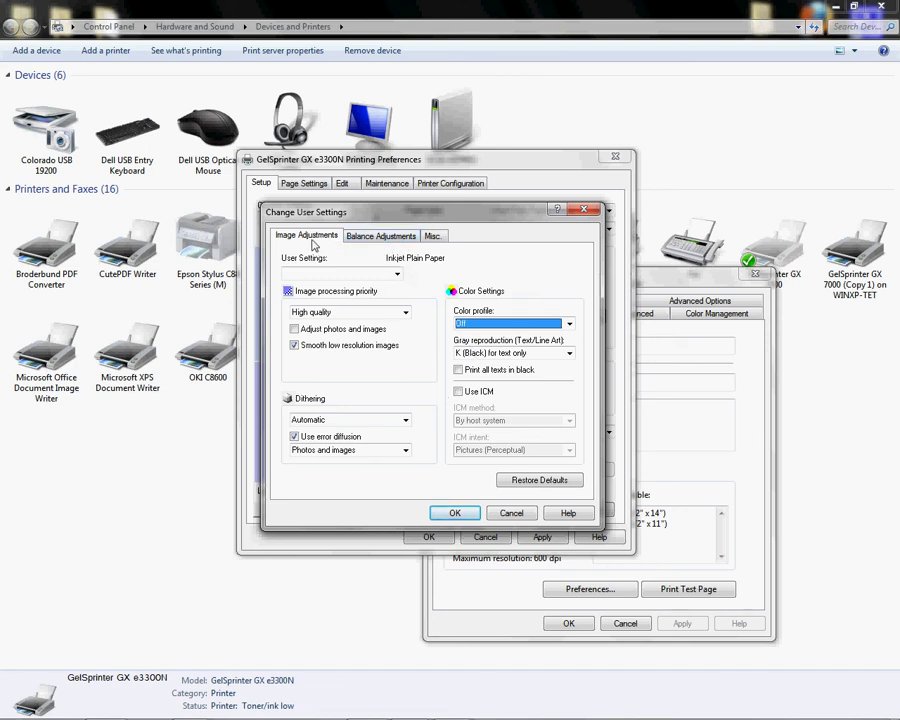
click(432, 236)
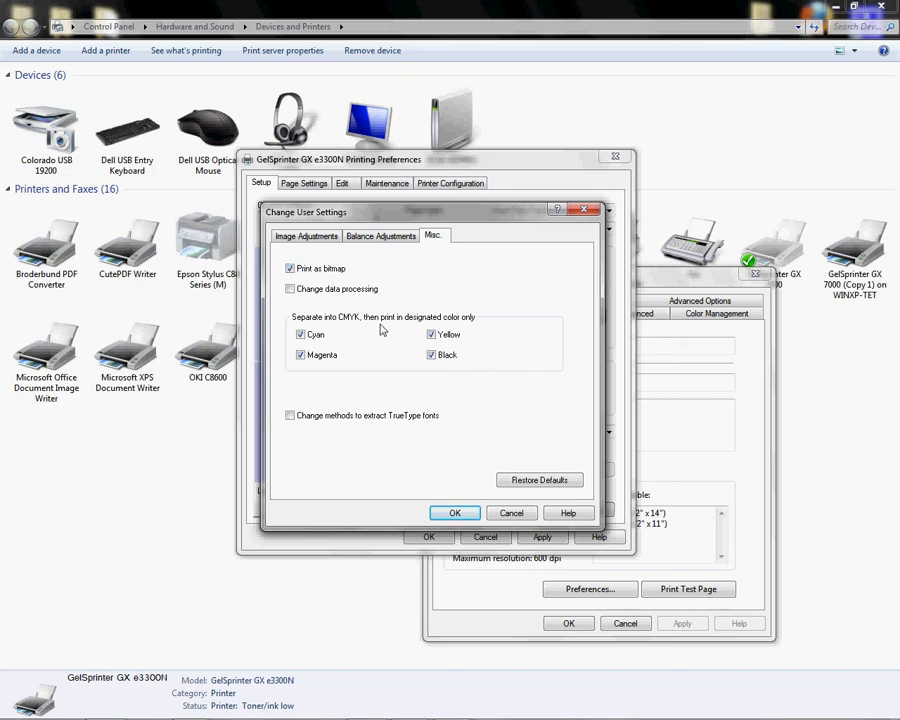
click(455, 513)
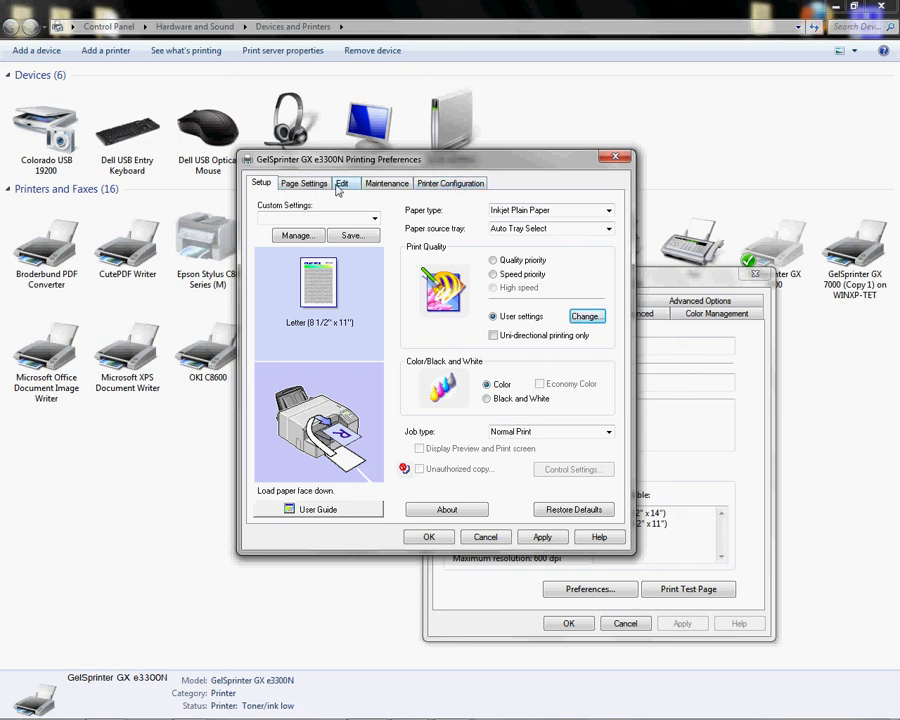
- In the printer configuration, set the spool format to RAW and disable automatic reduction to fit Letter
click(455, 187)
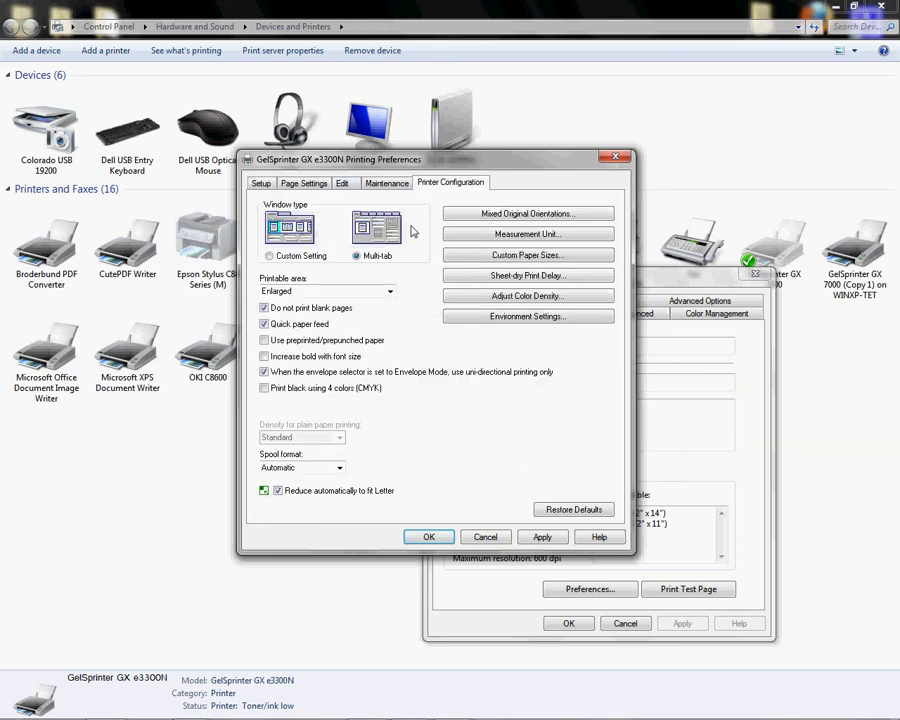
click(340, 469)
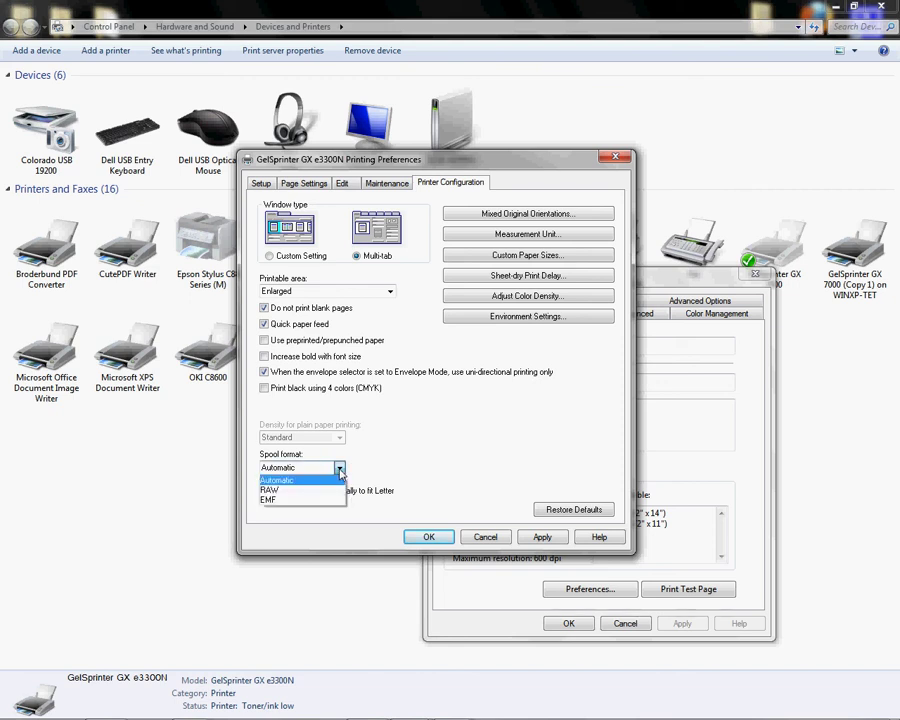
click(284, 490)
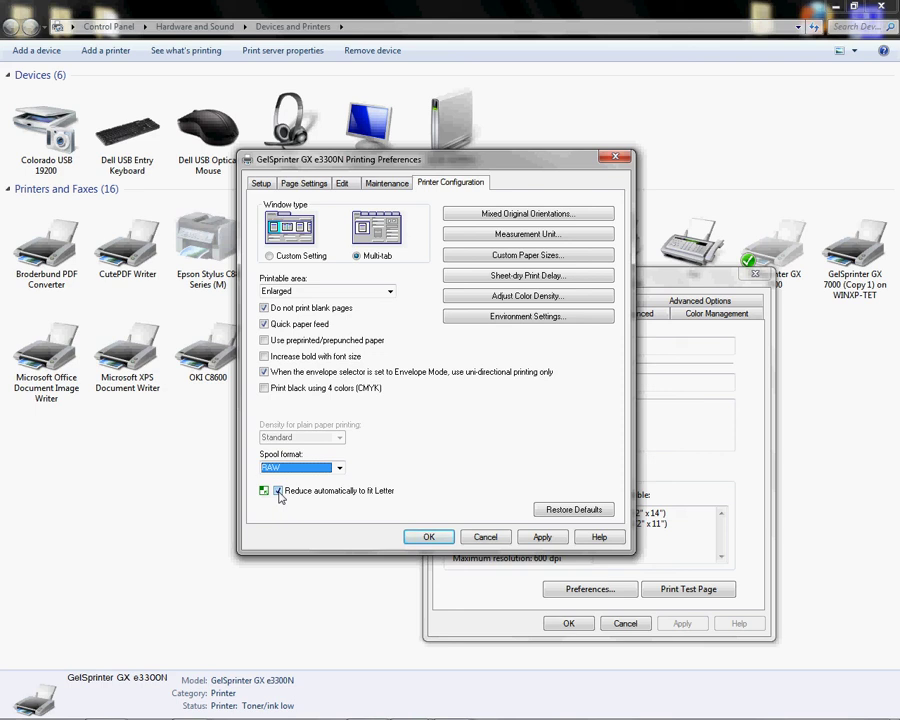
click(278, 491)
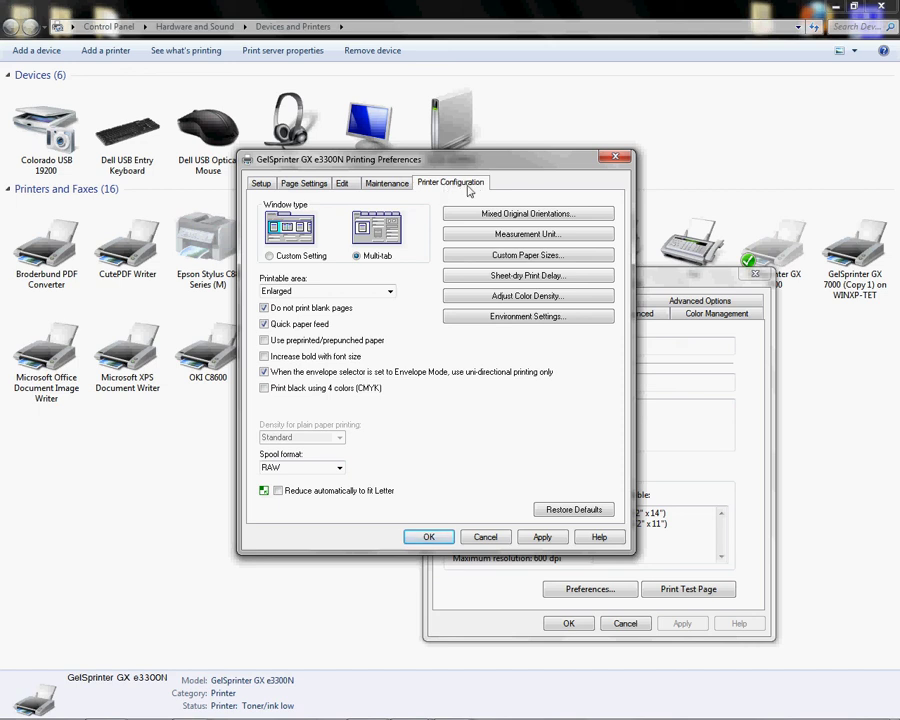
- Save the current preferences as a custom setting named Conde ICC and select it as the active custom setting
click(260, 184)
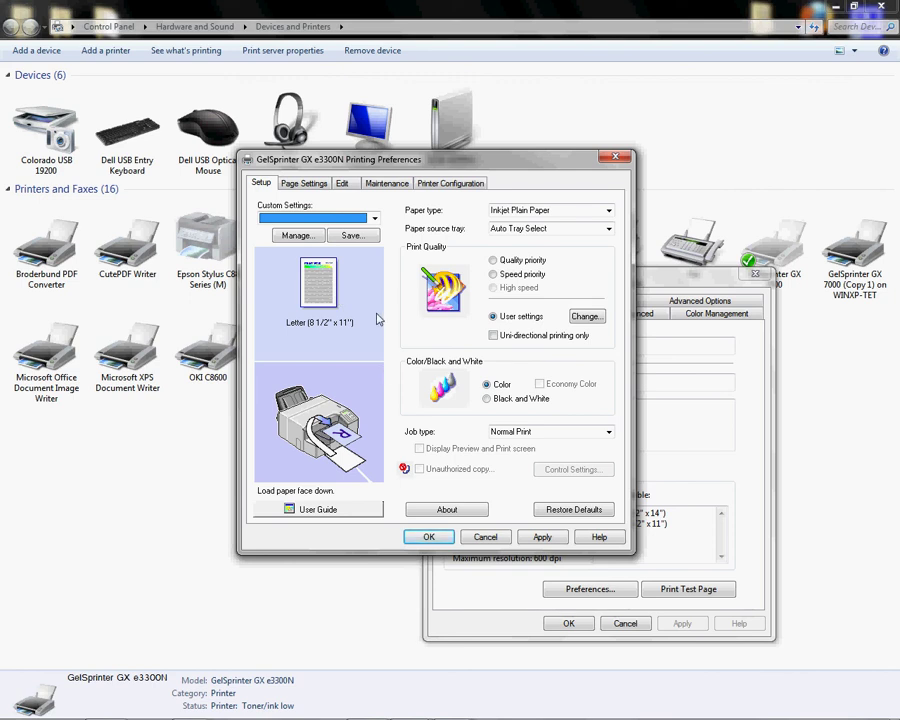
click(356, 236)
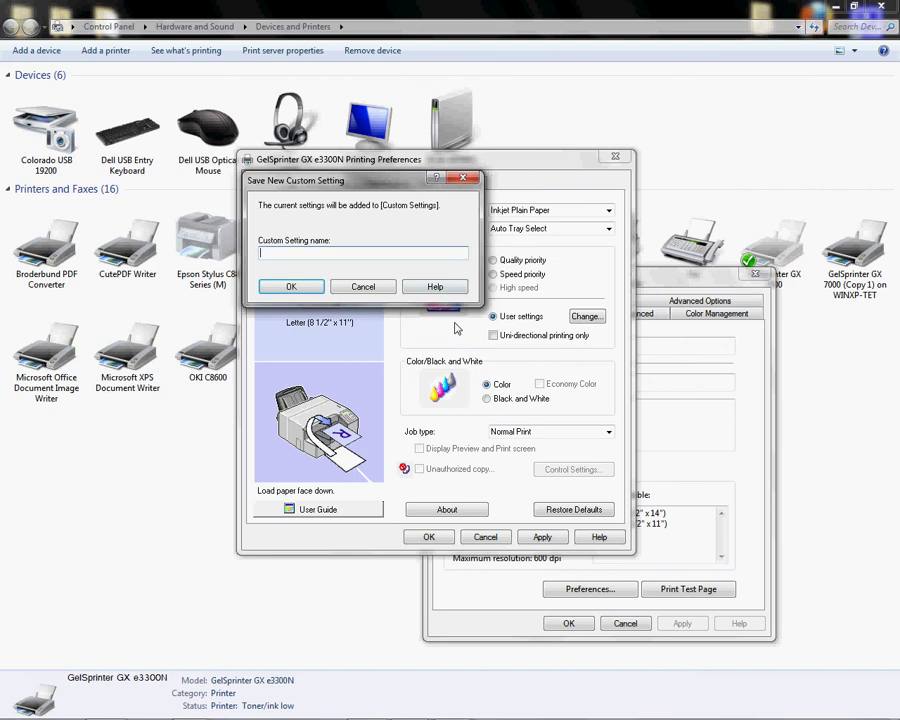
text(Conde ICC)
click(299, 288)
click(374, 220)
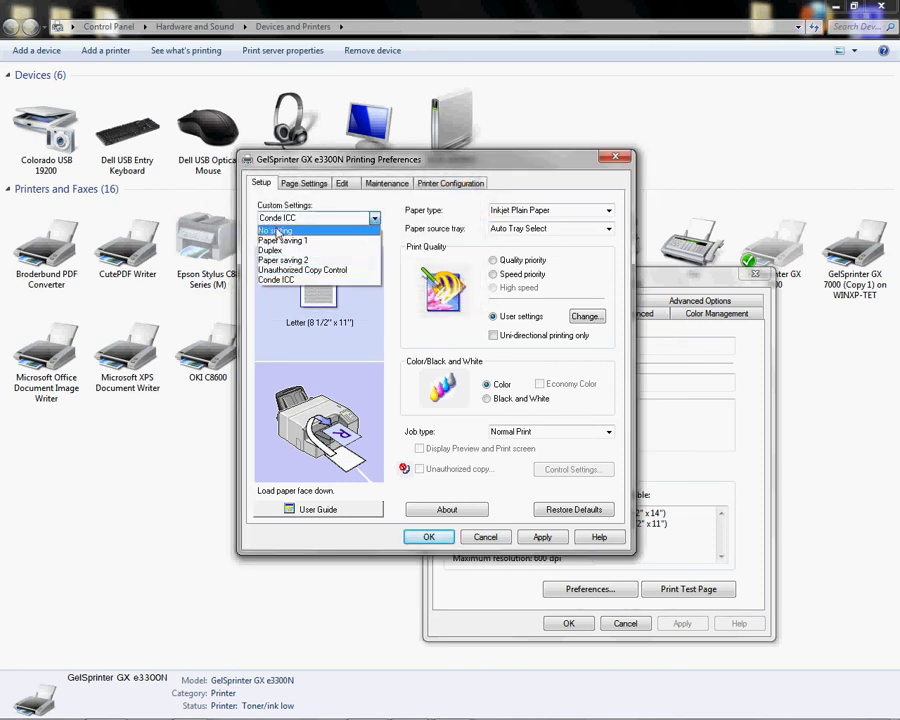
click(285, 280)
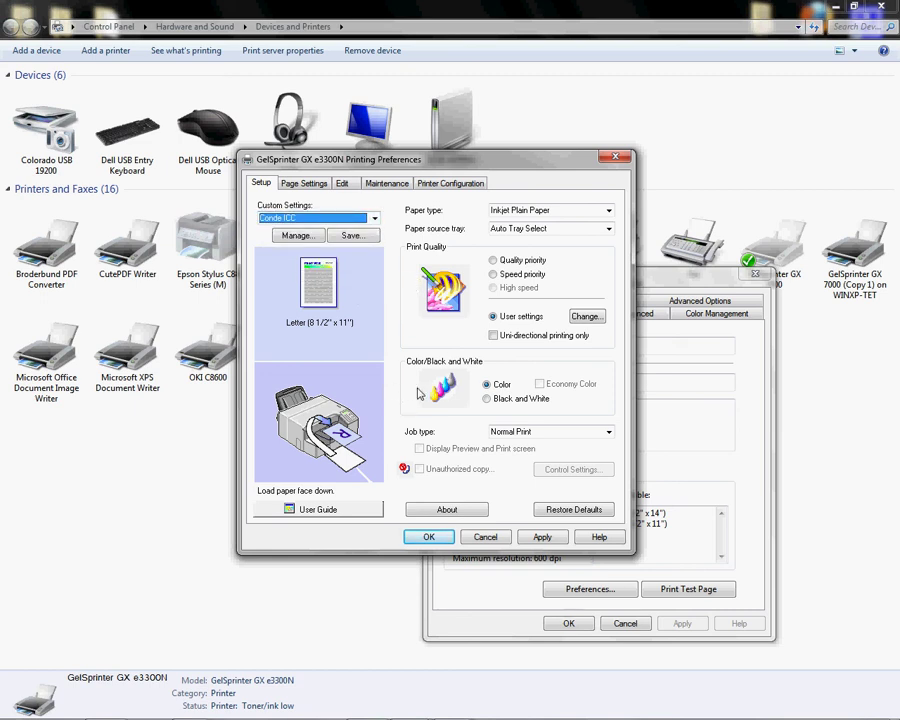
- Examine the original size choices and the custom paper size definitions, including the Conde 11 oz Mug Paper's source tray, without saving changes
click(305, 185)
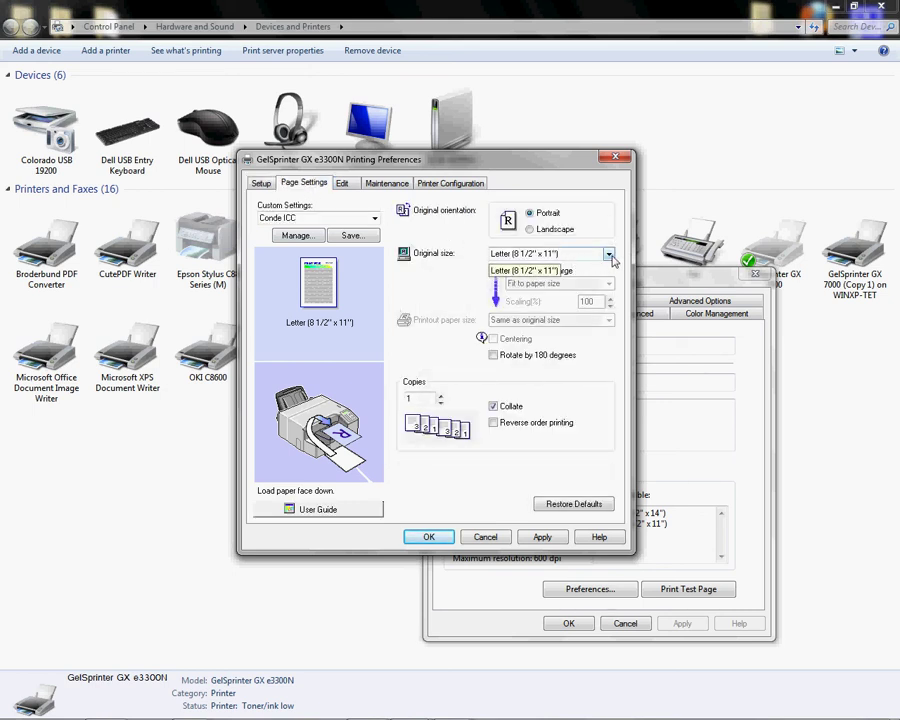
click(609, 256)
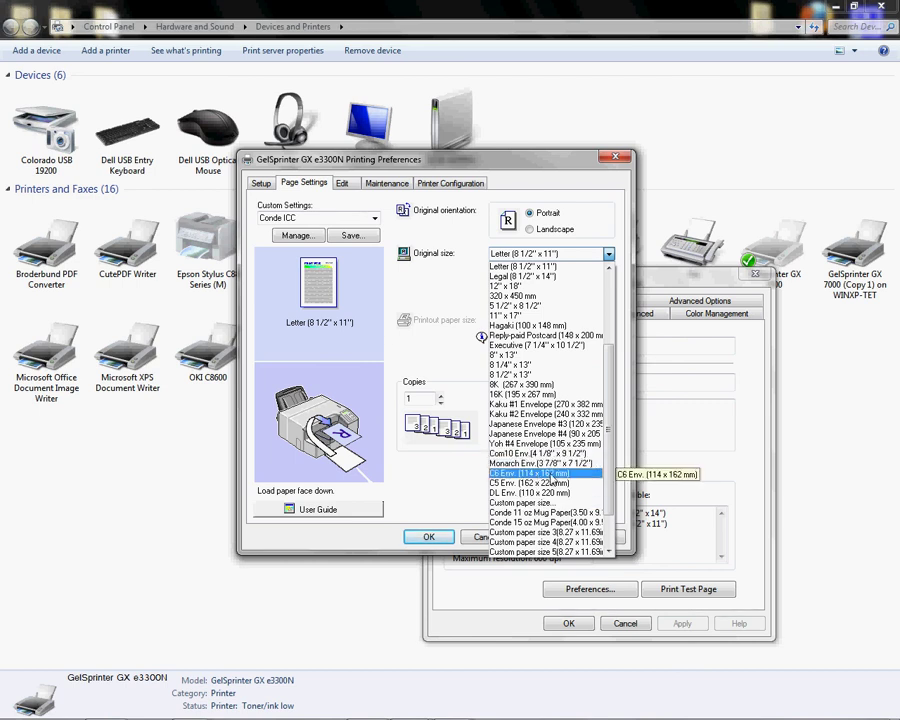
click(608, 257)
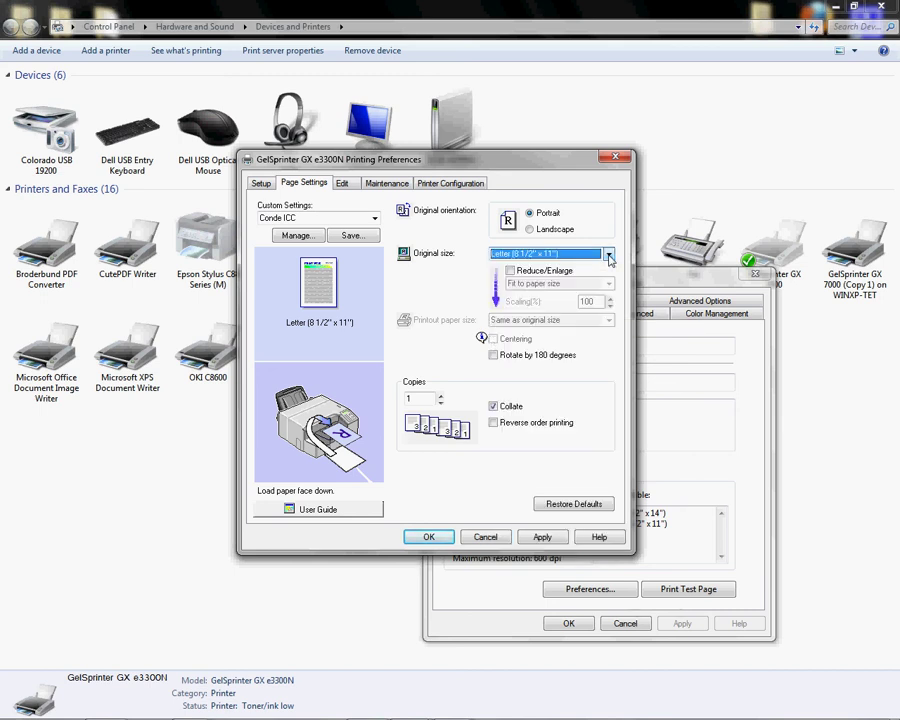
click(463, 187)
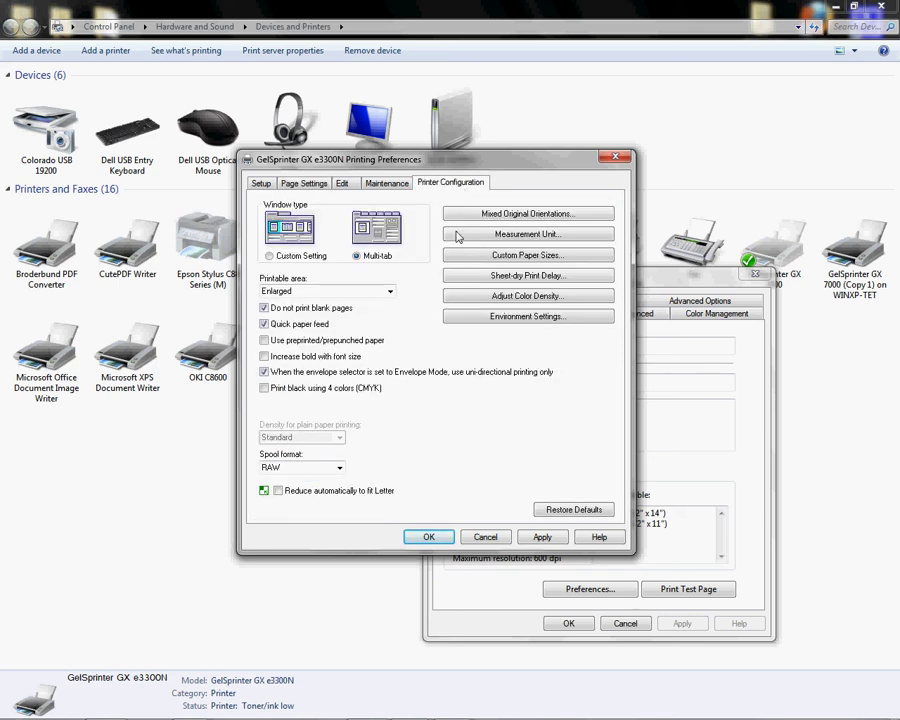
click(558, 258)
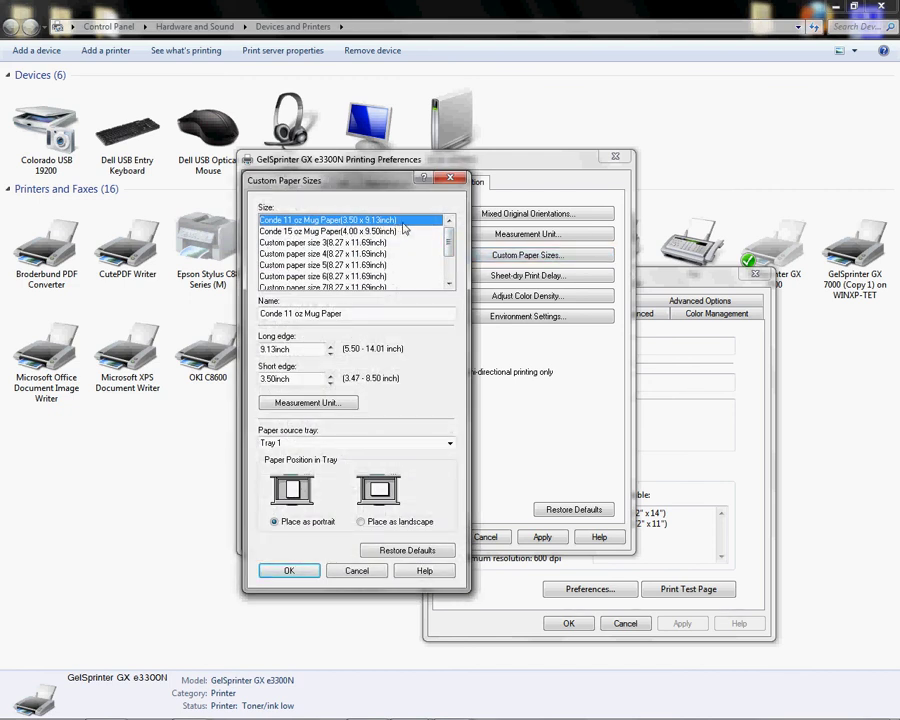
click(423, 450)
click(446, 456)
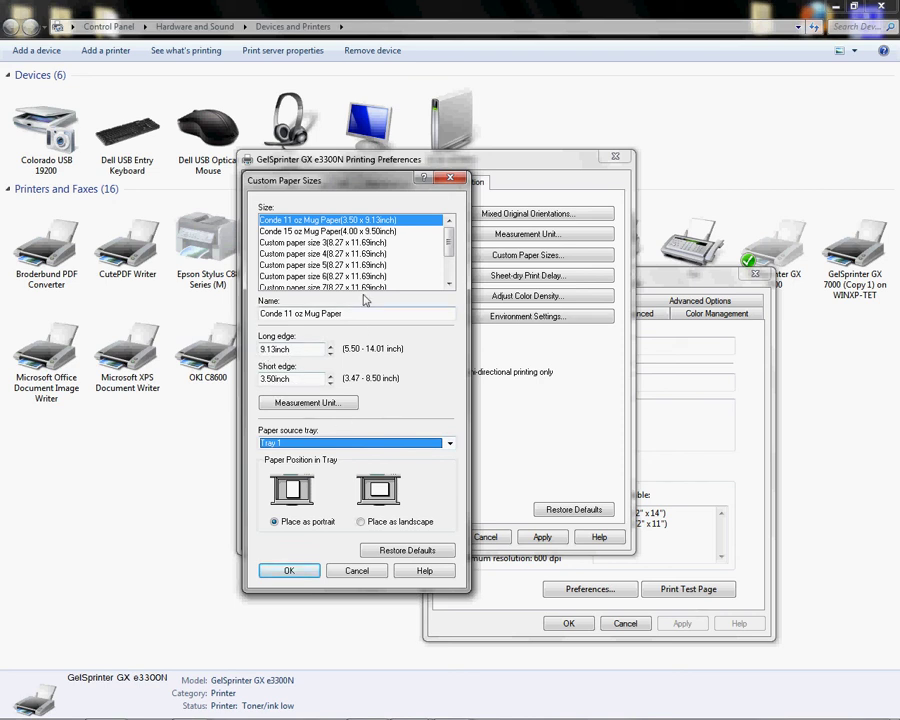
drag(448, 245, 448, 270)
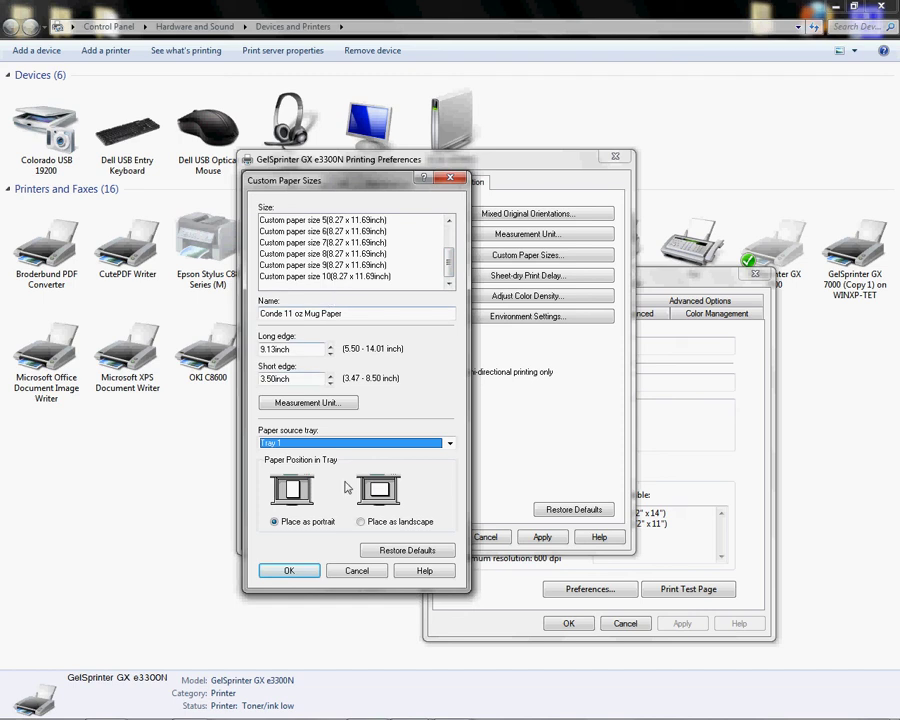
click(355, 572)
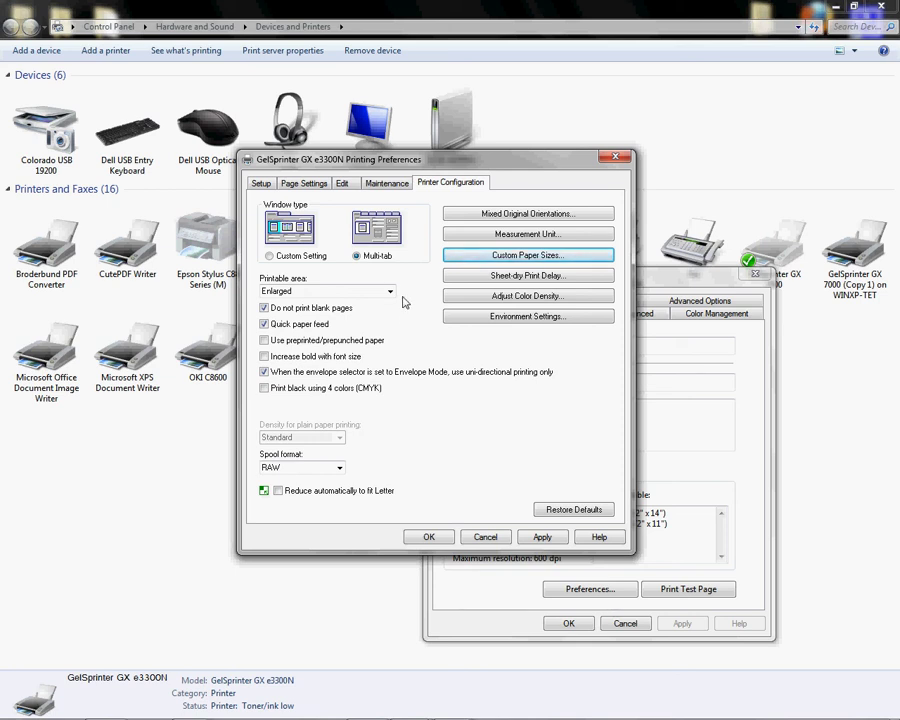
- Apply the printing preferences with the Conde ICC custom setting, accept the printer properties, and close the Devices and Printers window
click(262, 184)
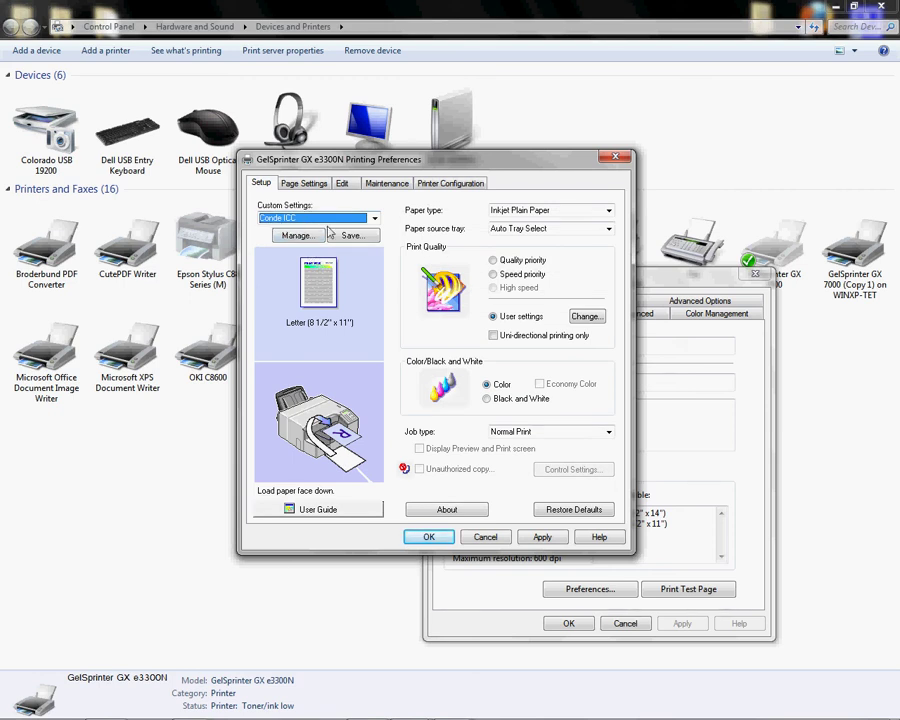
click(542, 537)
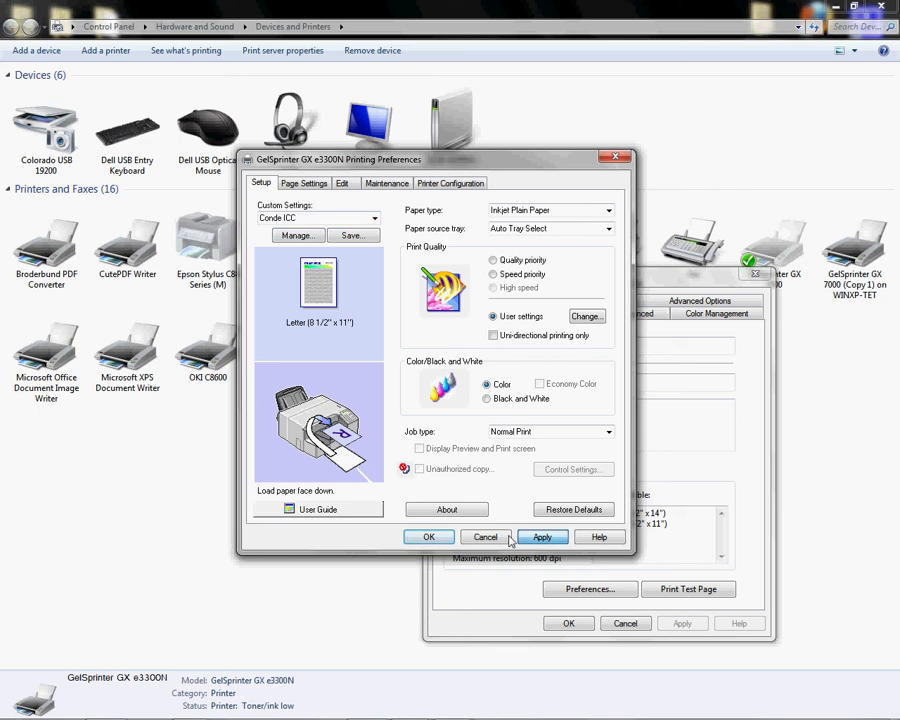
click(428, 537)
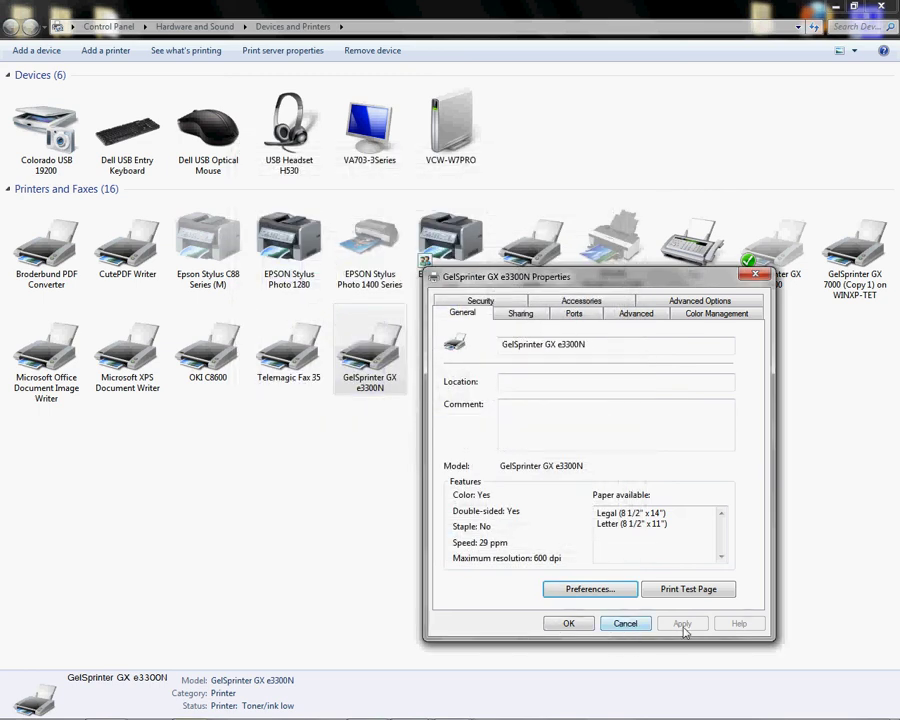
click(568, 623)
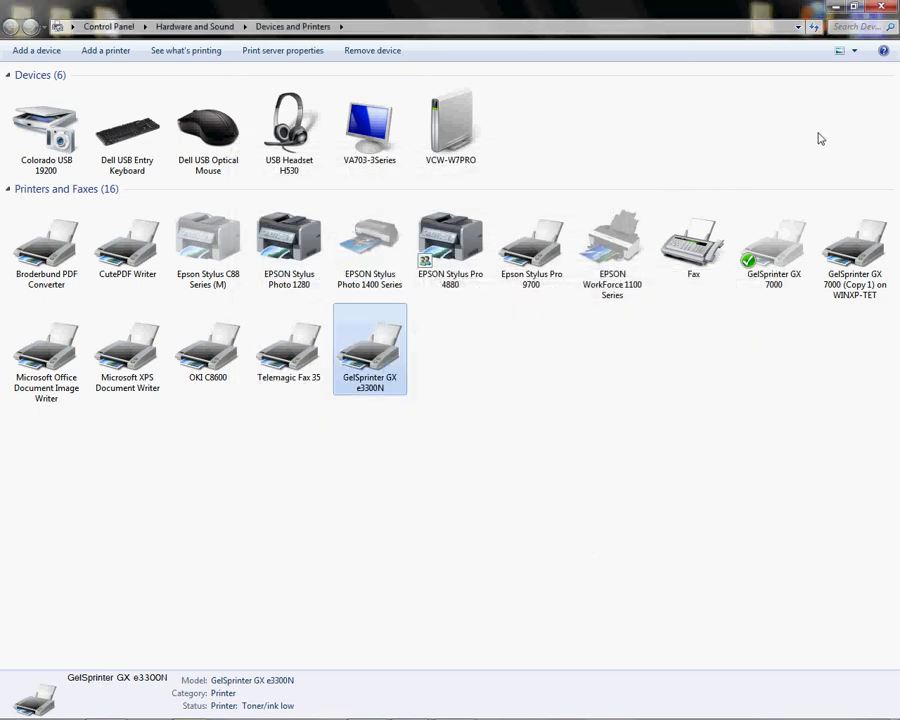
click(883, 8)
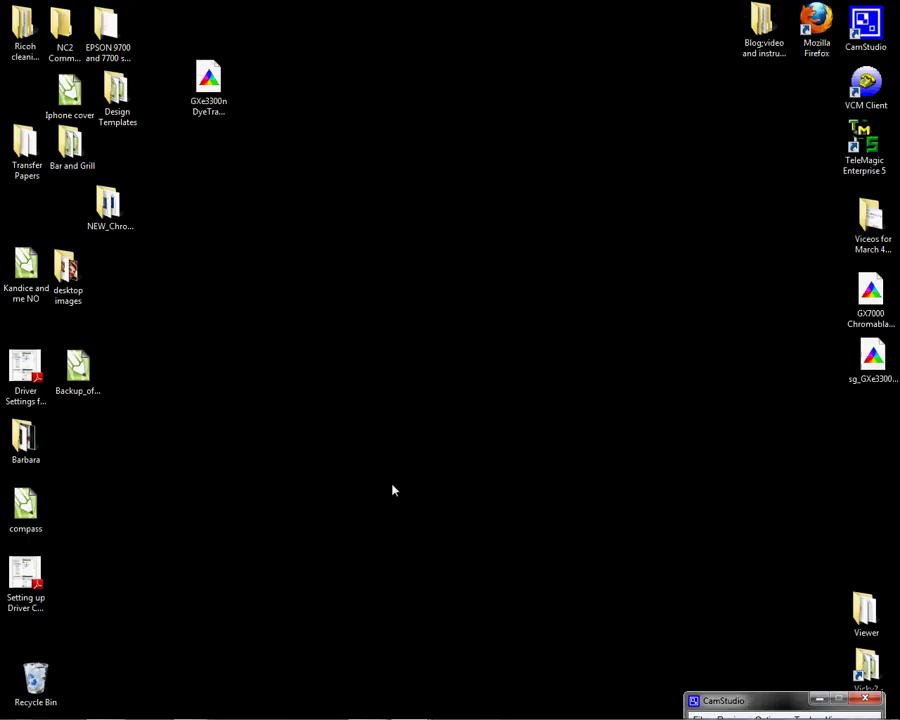